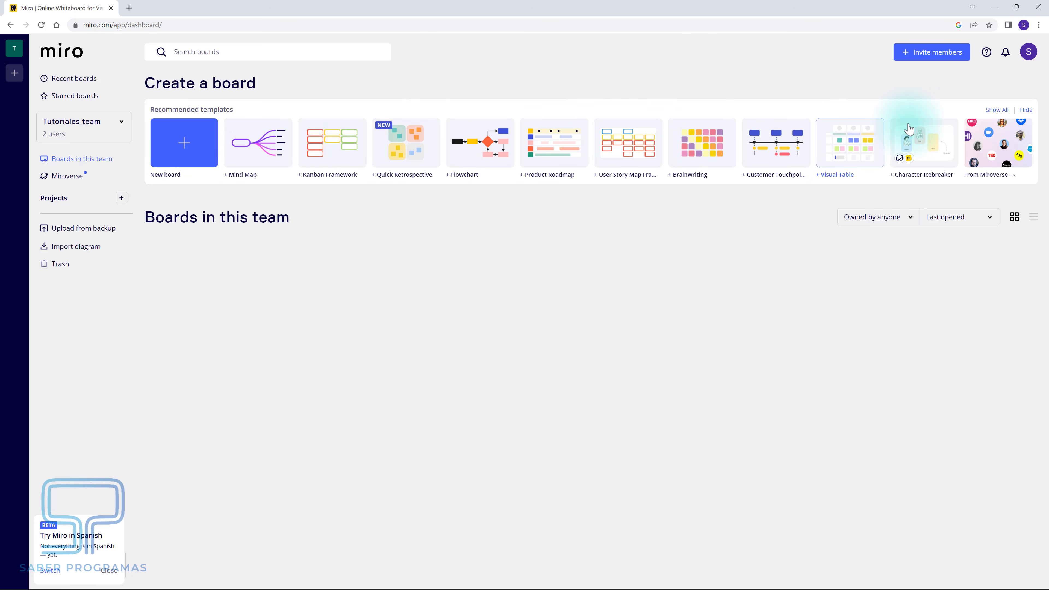
- Create a new blank Untitled board from the dashboard and pan across its empty canvas
left_click(197, 143)
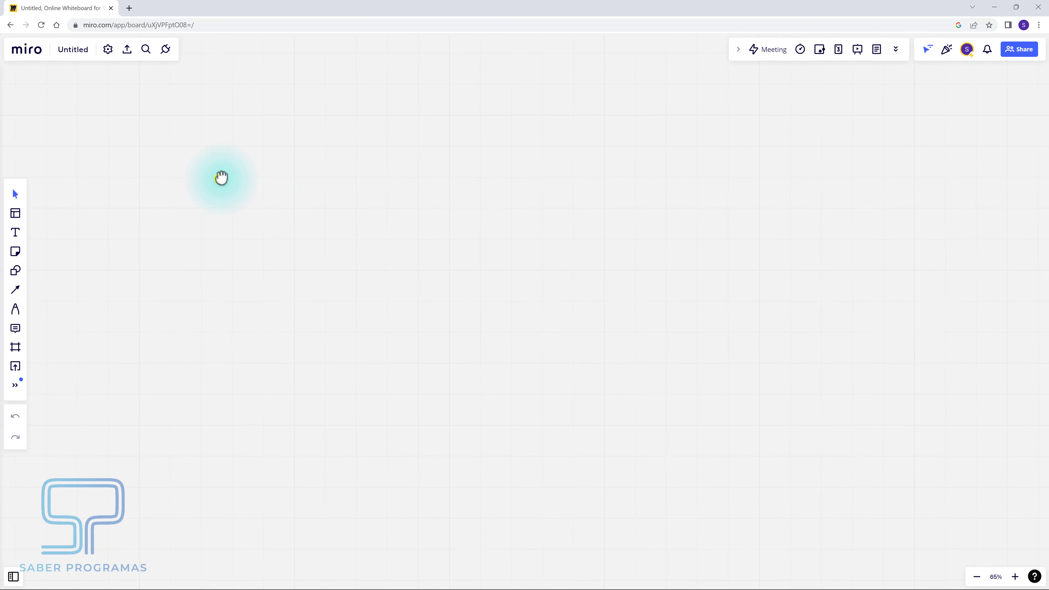
left_click_drag(221, 177, 572, 203)
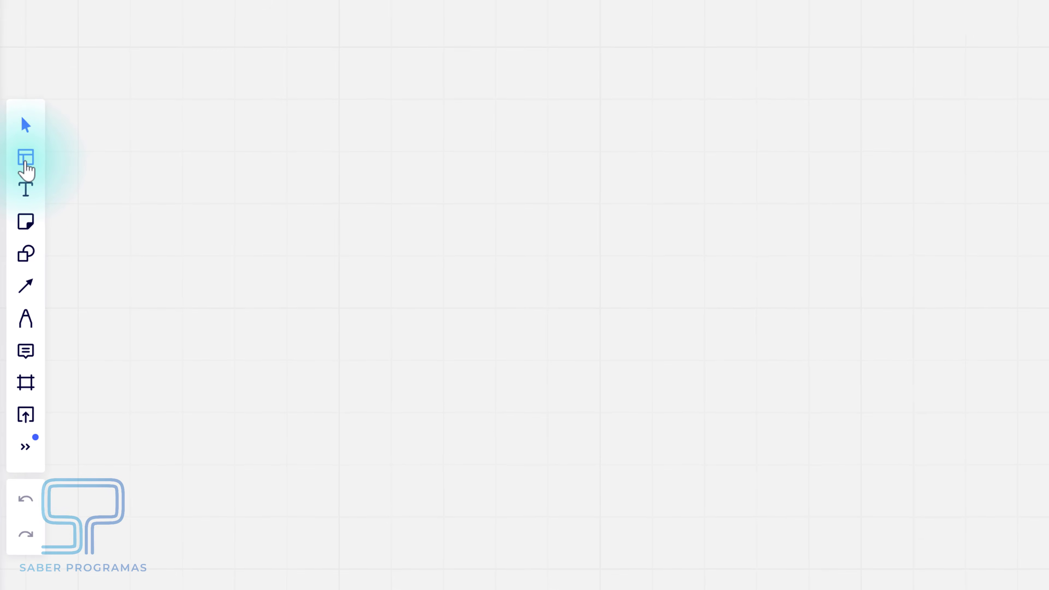
- Search templates for 'class' and insert the UML Class Diagram template onto the board
left_click(26, 162)
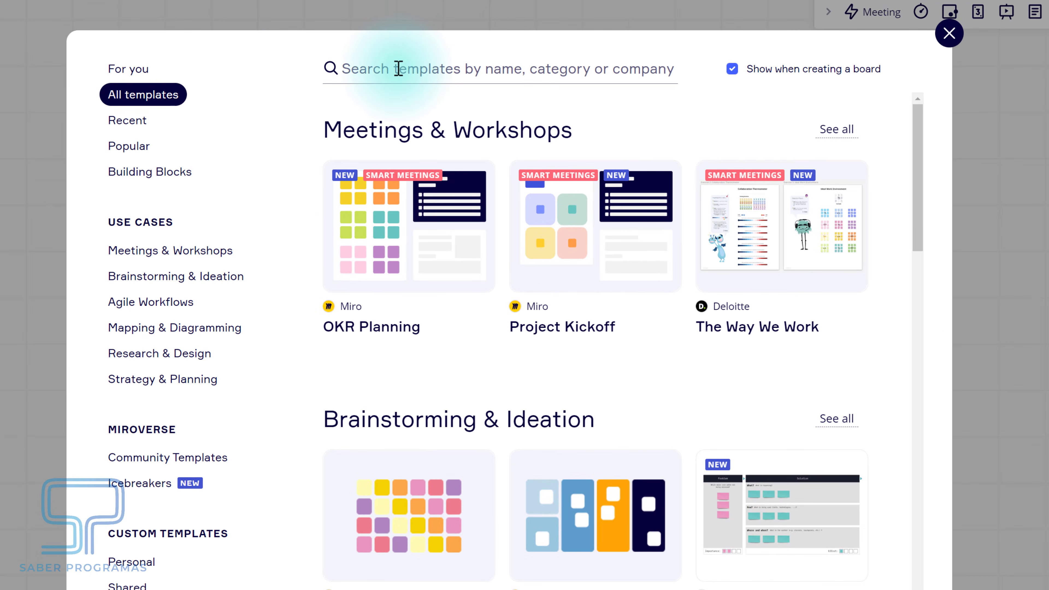
left_click(399, 68)
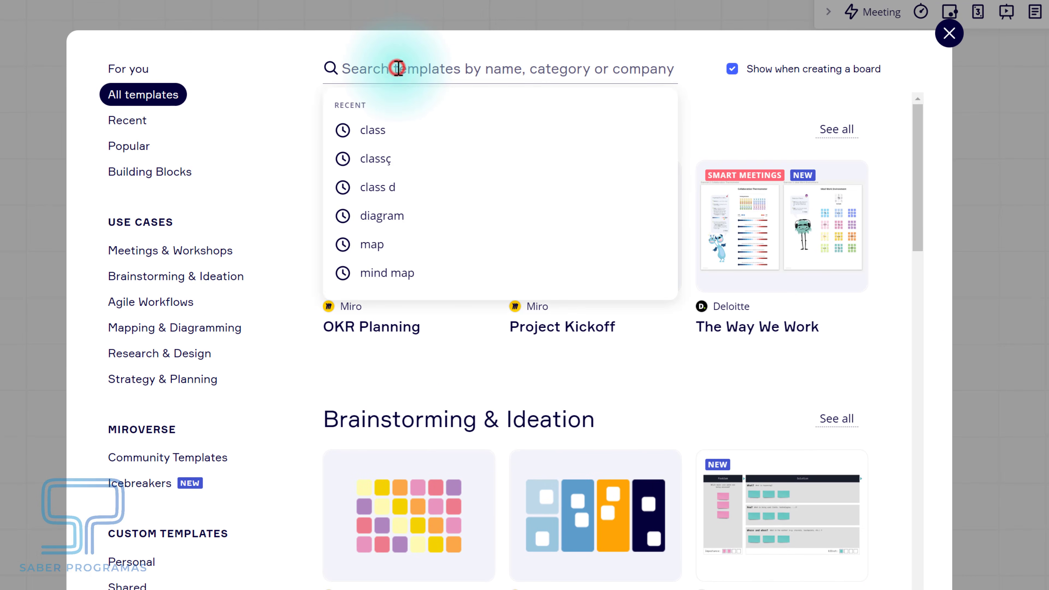
type("class diagram")
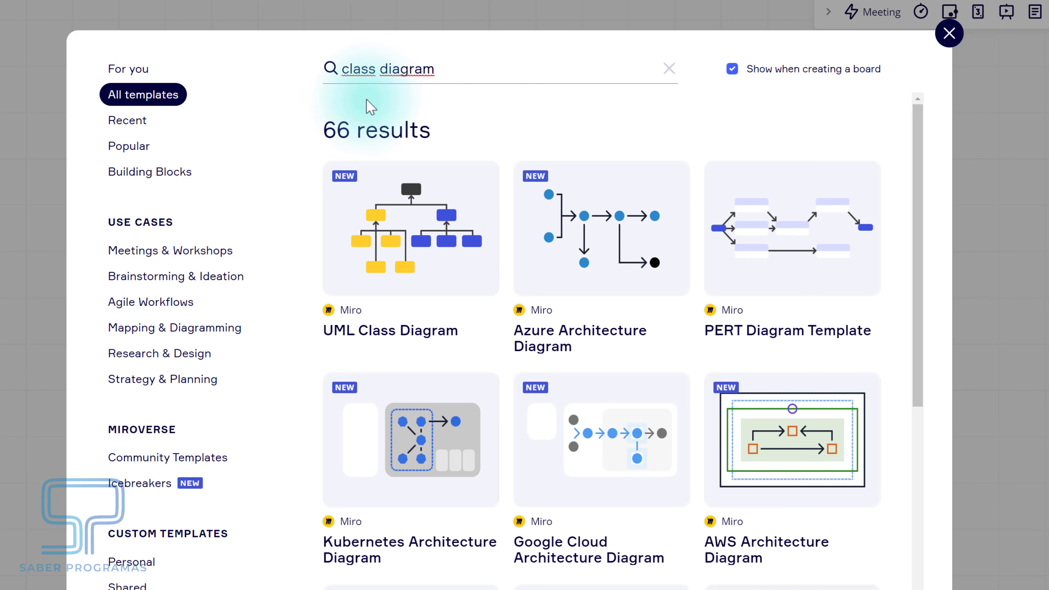
mouse_move(433, 267)
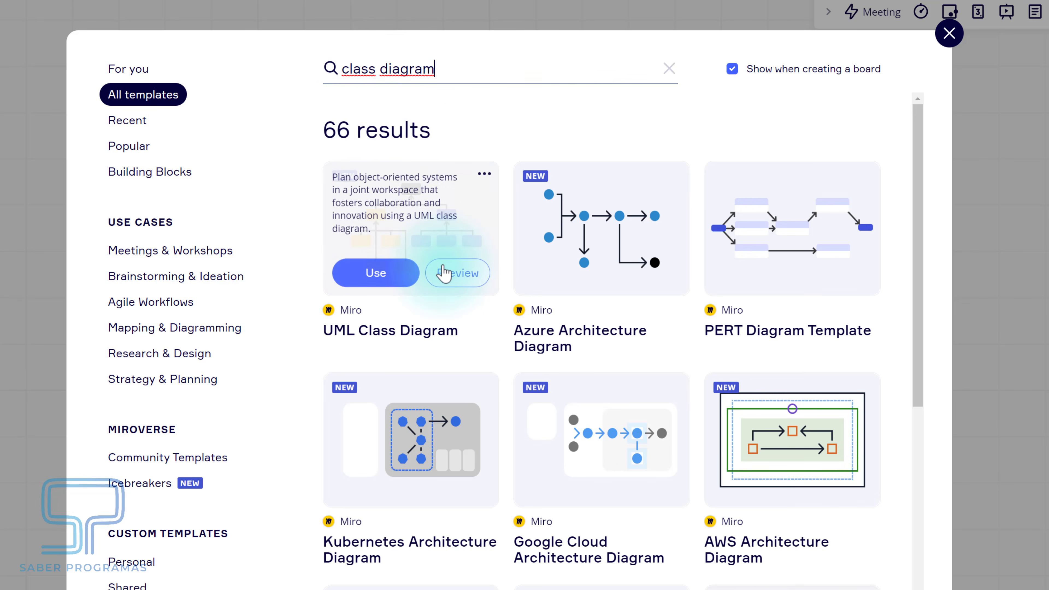
left_click(400, 273)
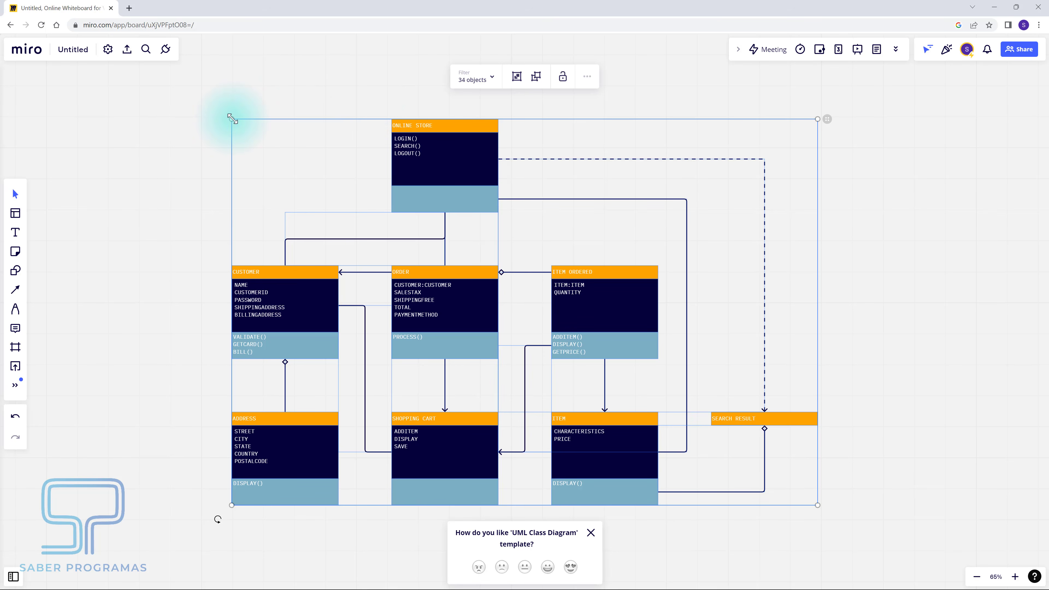
- Rescale and reposition the diagram, shifting ITEM ORDERED up-right and ITEM slightly lower
left_click_drag(232, 119, 351, 197)
left_click_drag(533, 242, 340, 203)
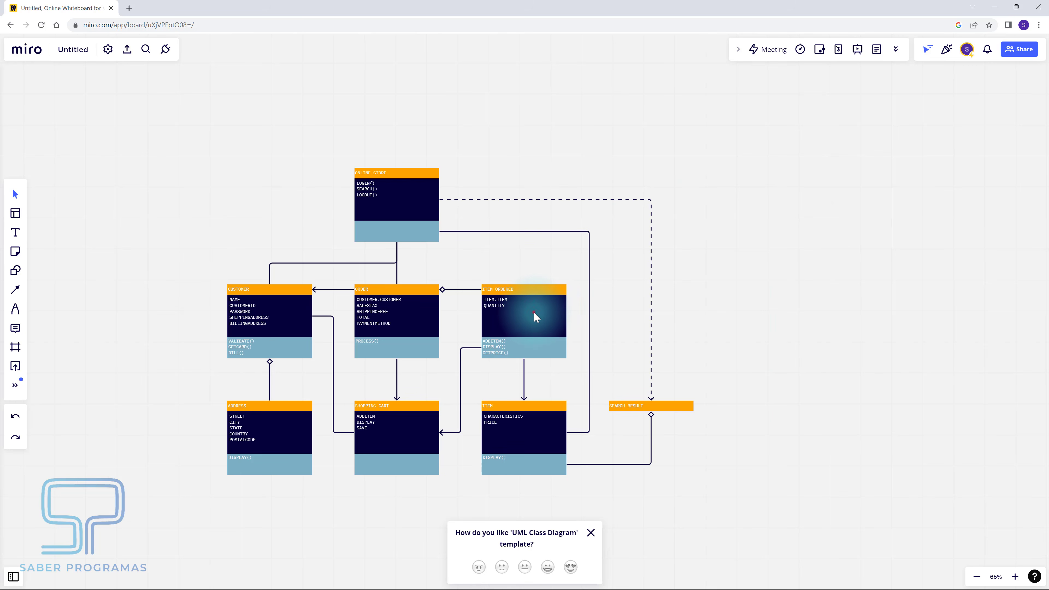
mouse_move(533, 313)
left_mouse_down()
mouse_move(556, 293)
mouse_move(536, 327)
mouse_move(534, 313)
left_mouse_up()
mouse_move(534, 444)
left_mouse_down()
mouse_move(539, 474)
mouse_move(535, 461)
left_mouse_up()
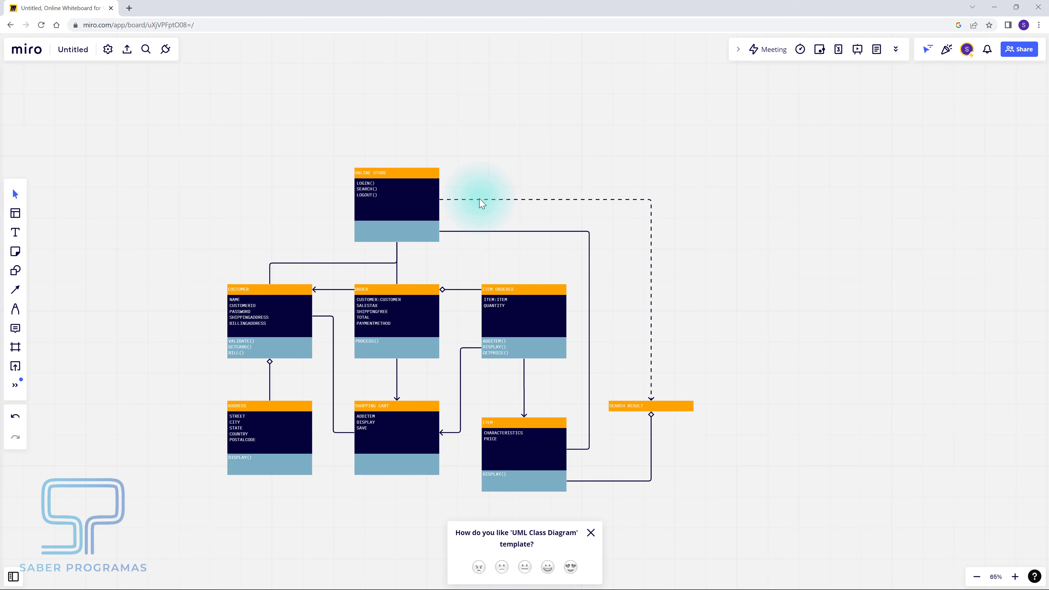
- Toggle the ONLINE STORE dashed connector to solid and back to dashed, then edit the ORDER title
left_click(479, 200)
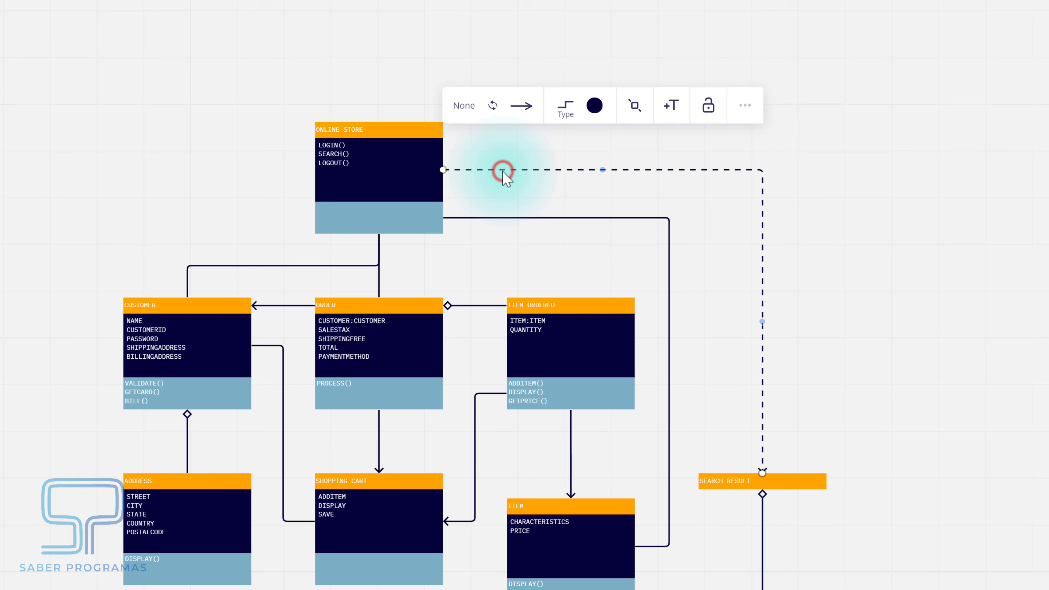
left_click(564, 105)
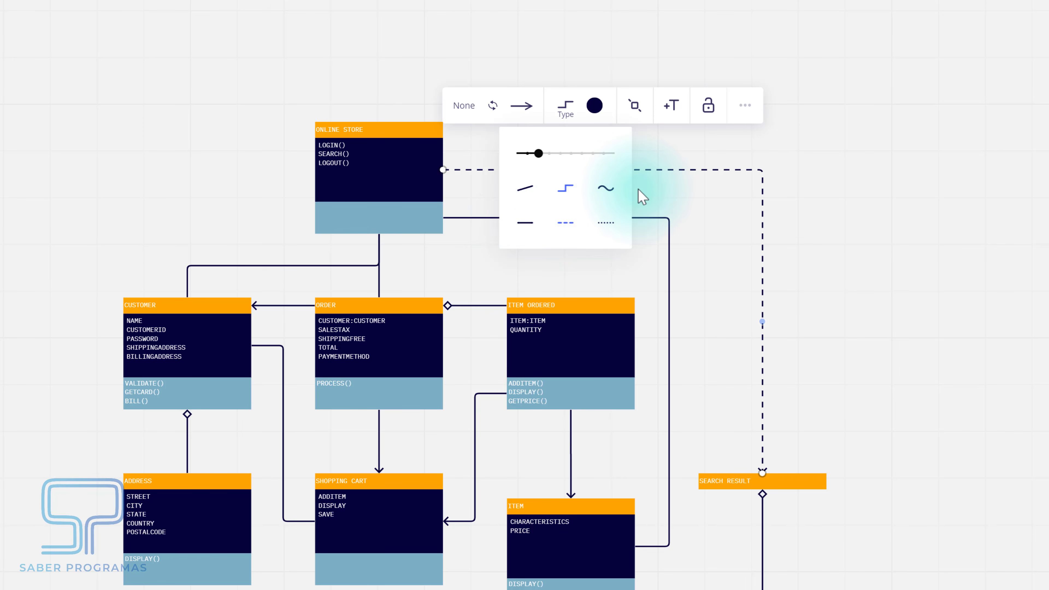
left_click(523, 223)
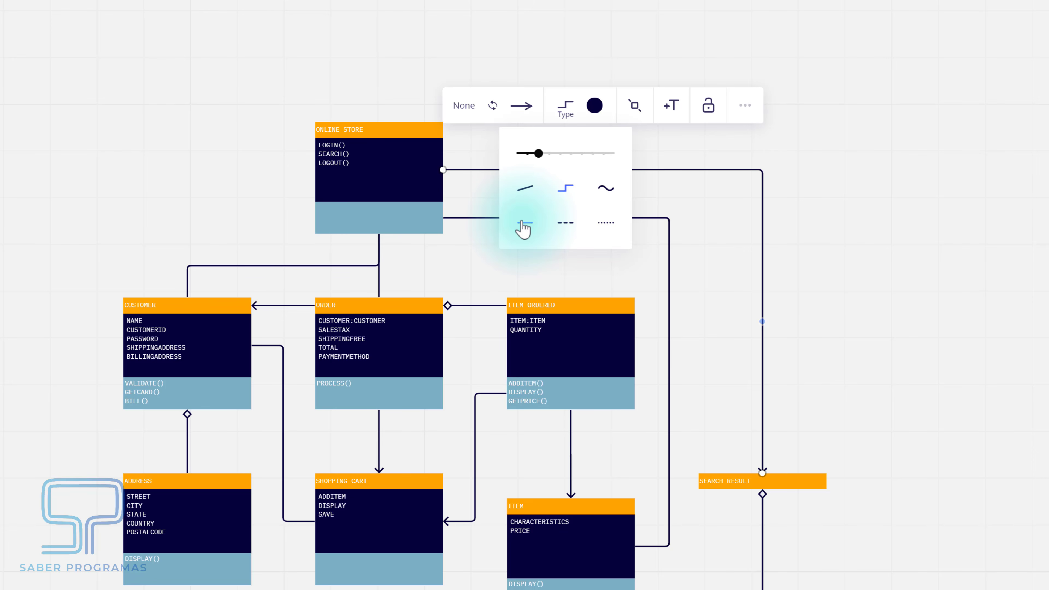
left_click(565, 223)
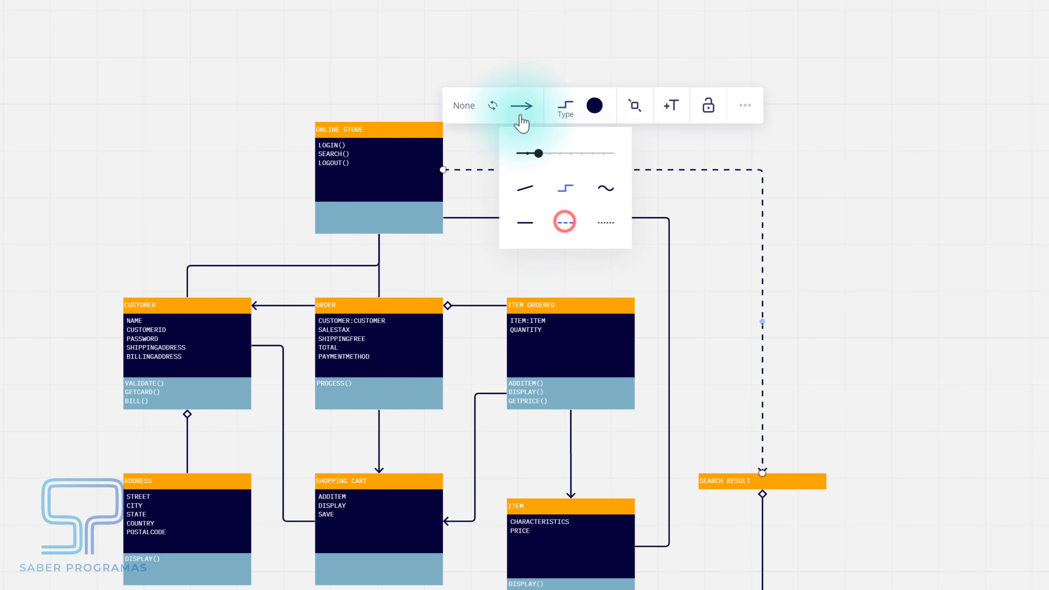
left_click(532, 108)
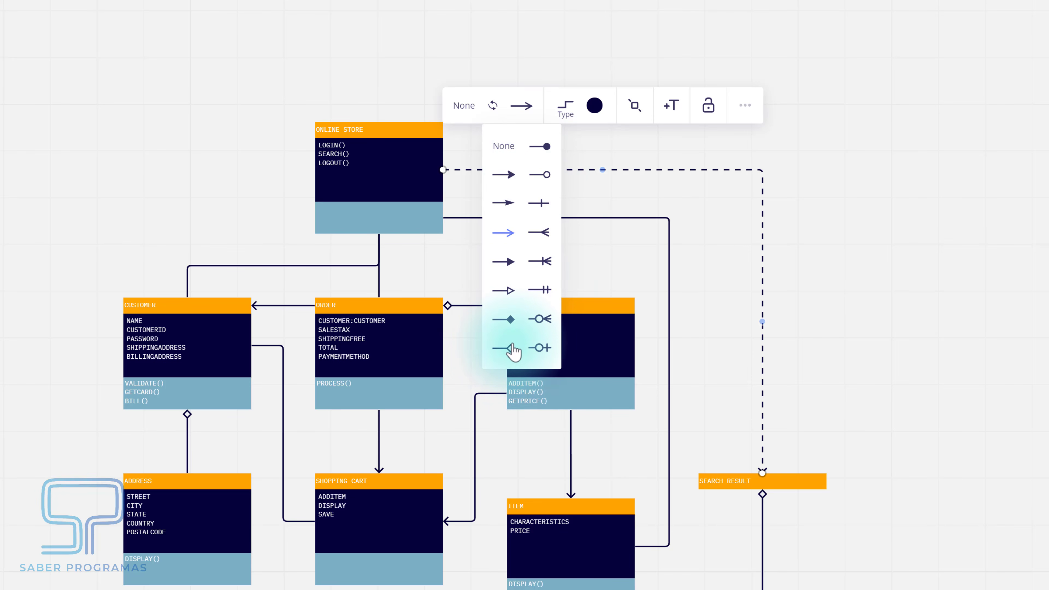
left_click(331, 307)
left_click(331, 308)
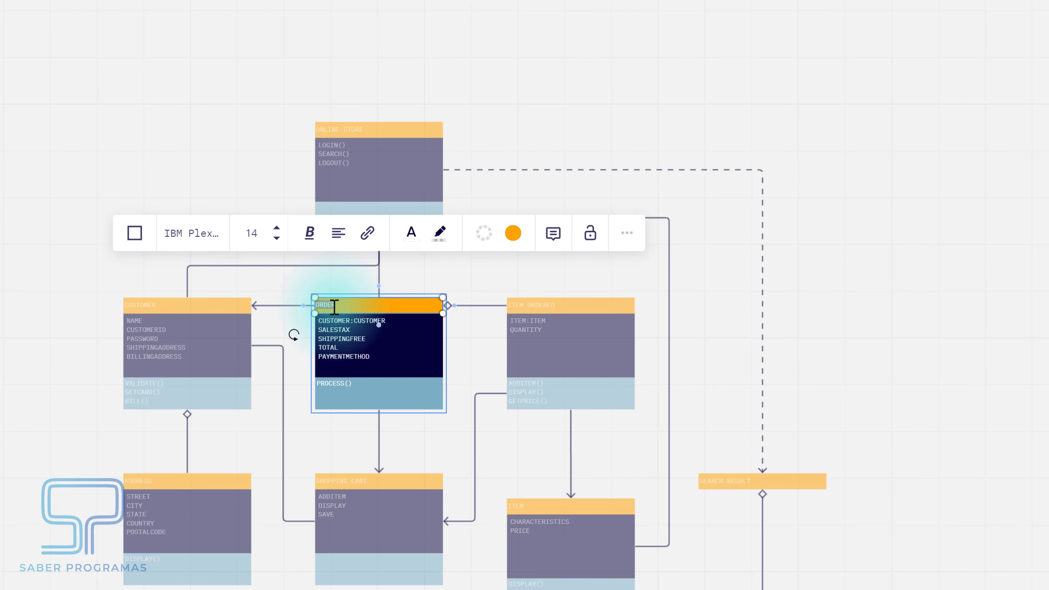
- Rename the ORDER class to TEXTO and Alt-drag a copy of ADDRESS to the lower left
type("TEXTO")
left_click(361, 287)
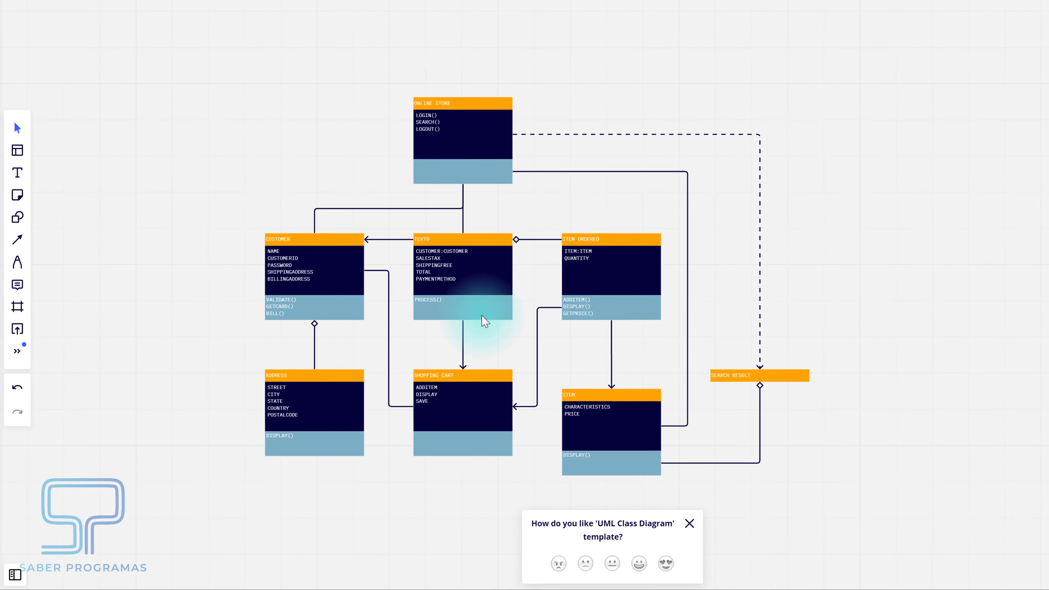
left_click(337, 406)
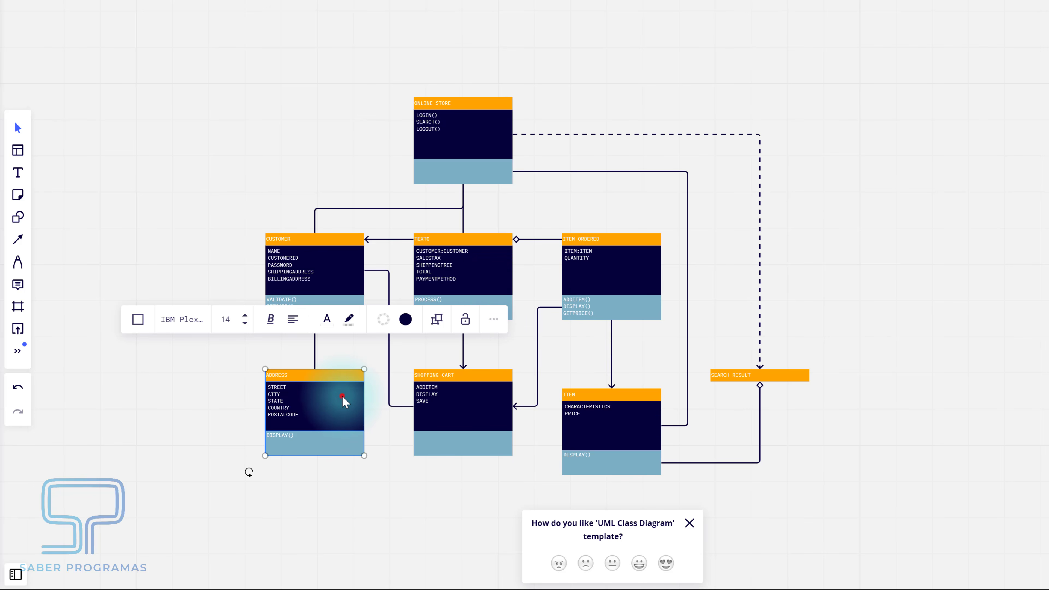
left_click_drag(343, 401, 168, 420, "alt")
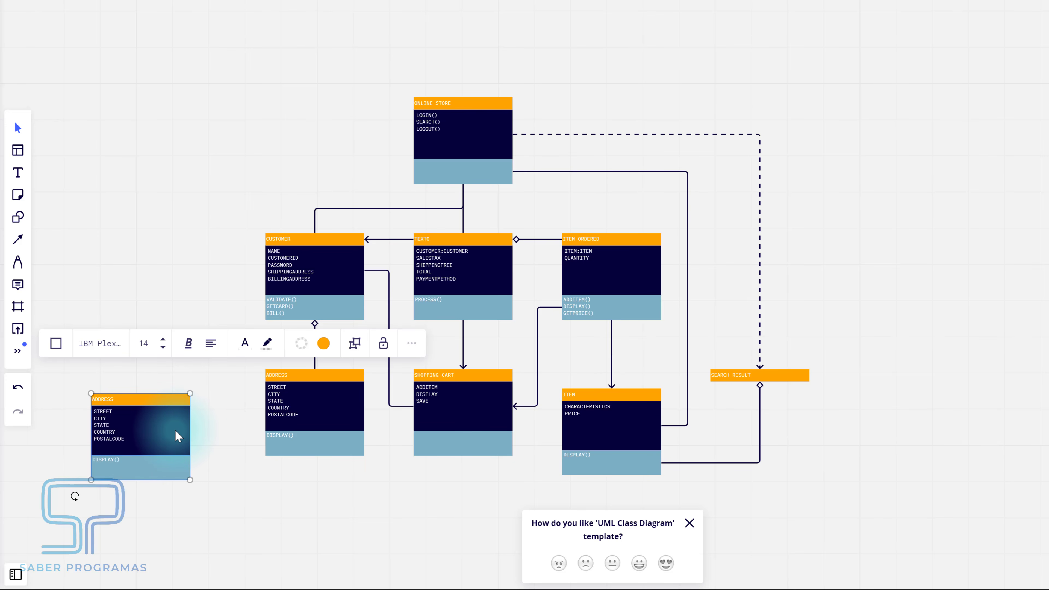
key("ctrl+z")
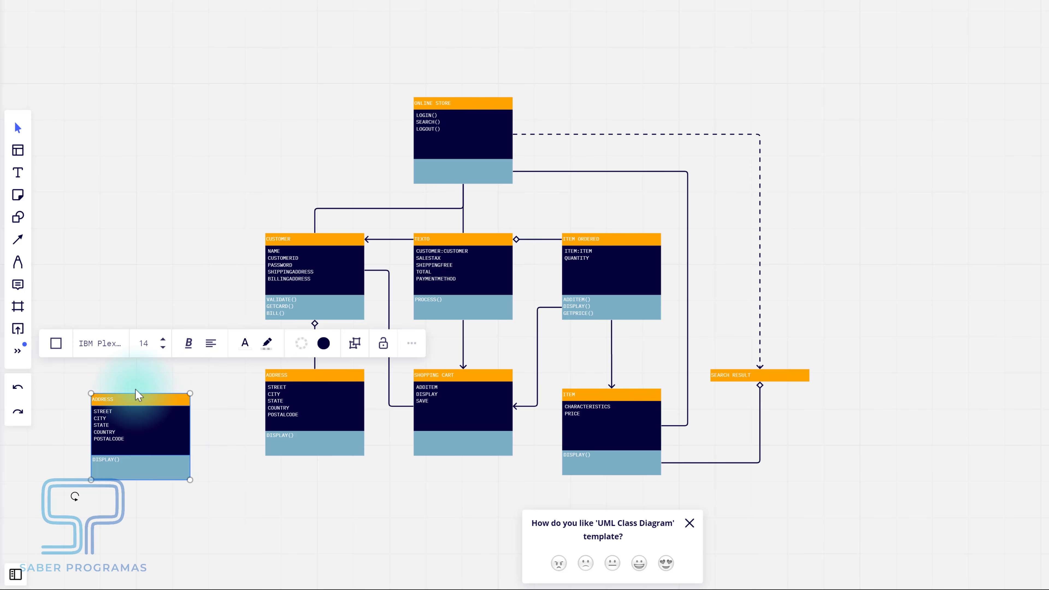
- Draw an elbow connector from the ADDRESS copy to CUSTOMER, set it solid with a hollow-diamond end
left_click(18, 243)
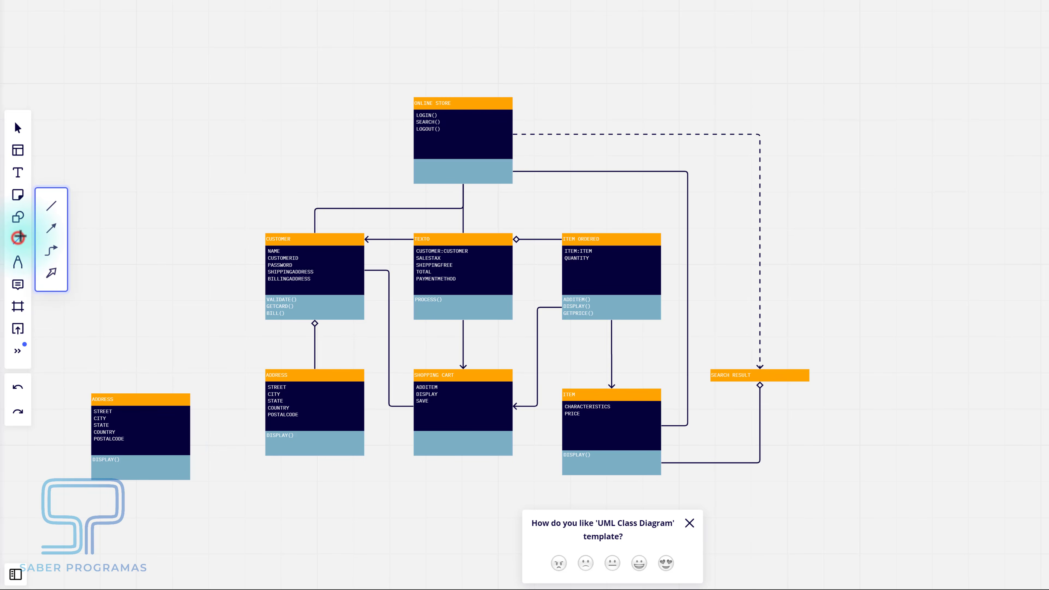
left_click(51, 253)
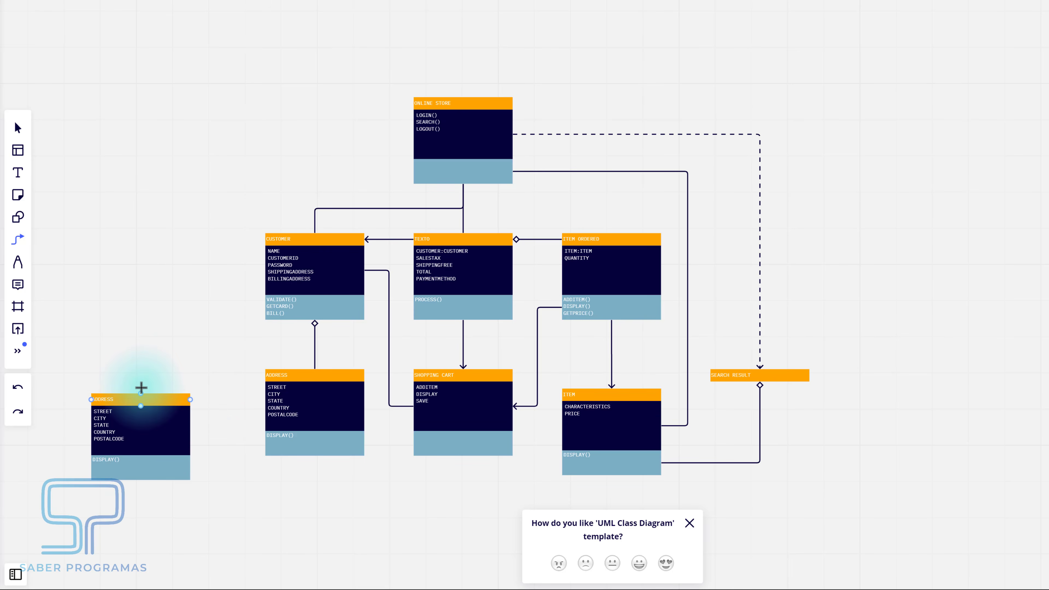
left_click_drag(141, 392, 313, 323)
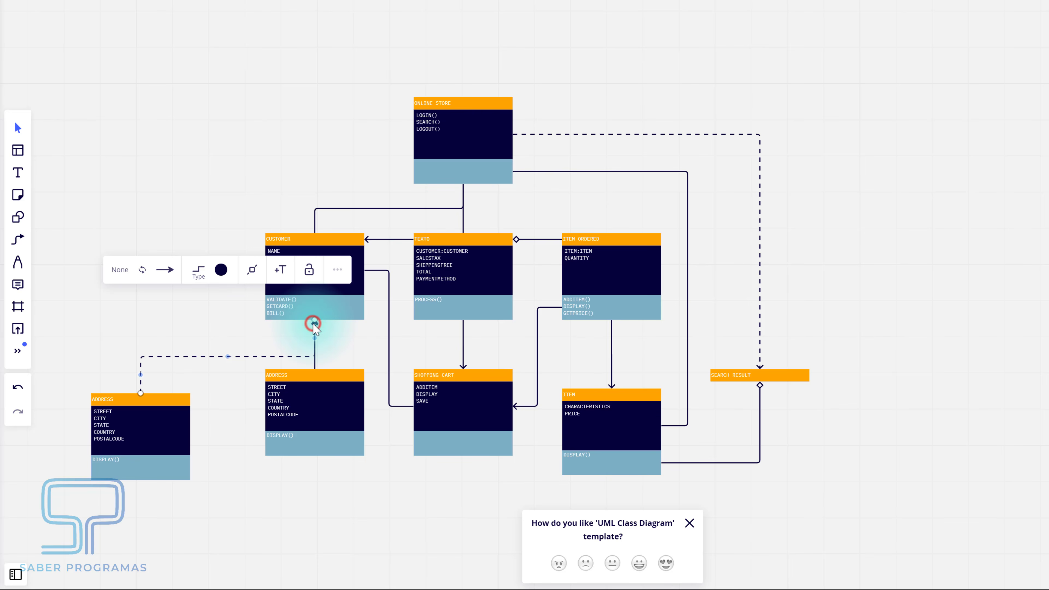
left_click(199, 275)
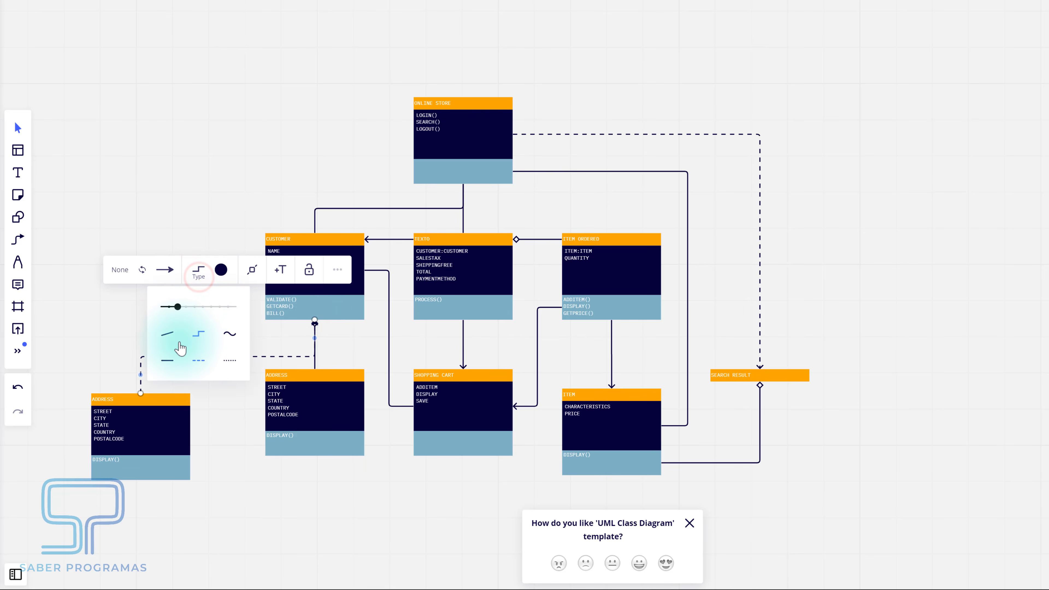
left_click(167, 360)
left_click(171, 282)
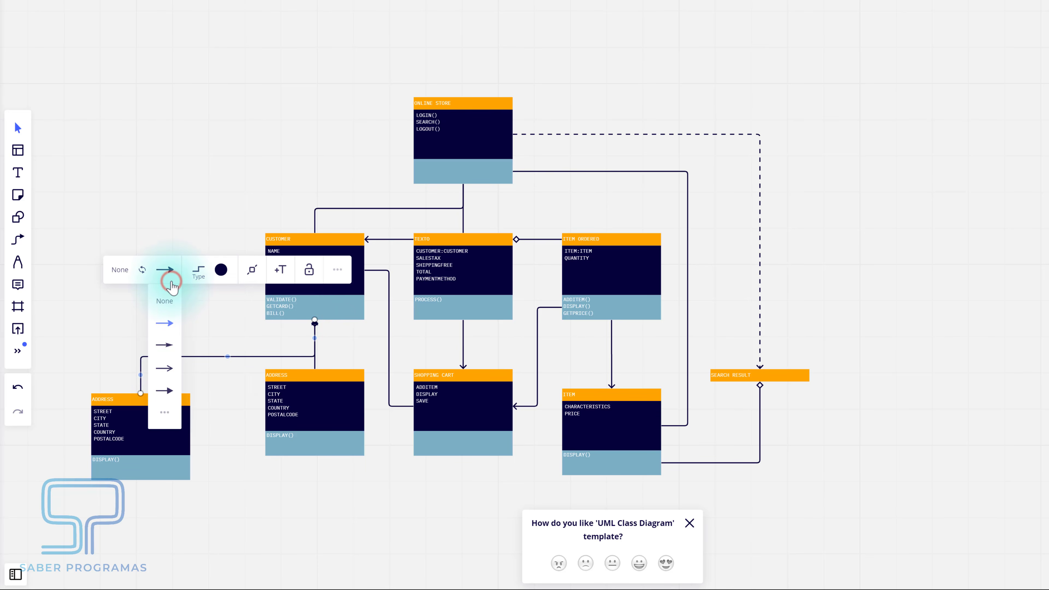
left_click(164, 412)
left_click(155, 457)
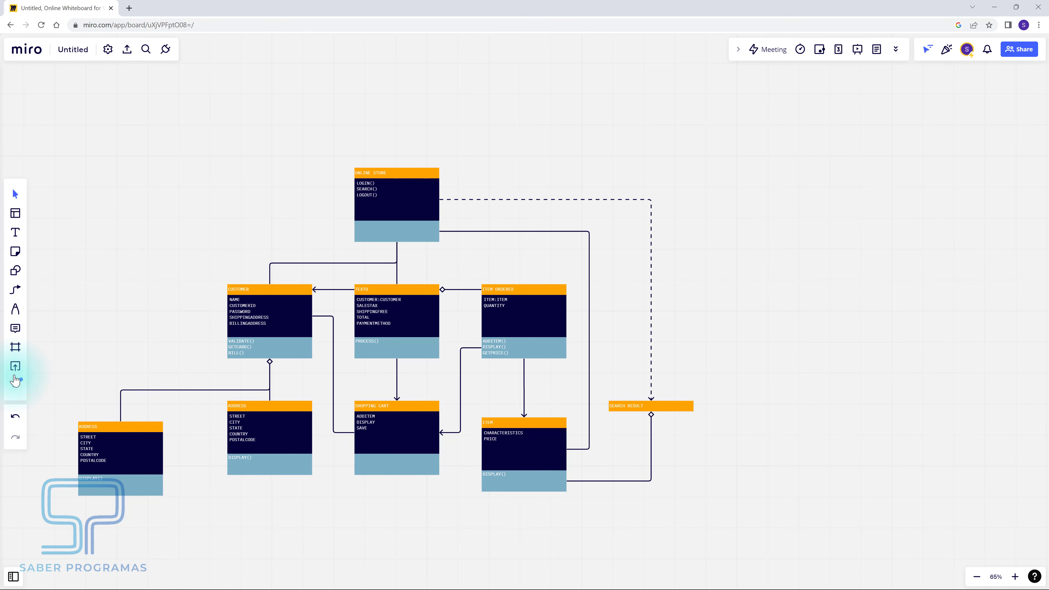
- Open the Diagramming shapes library and search it for 'UML'
left_click(14, 390)
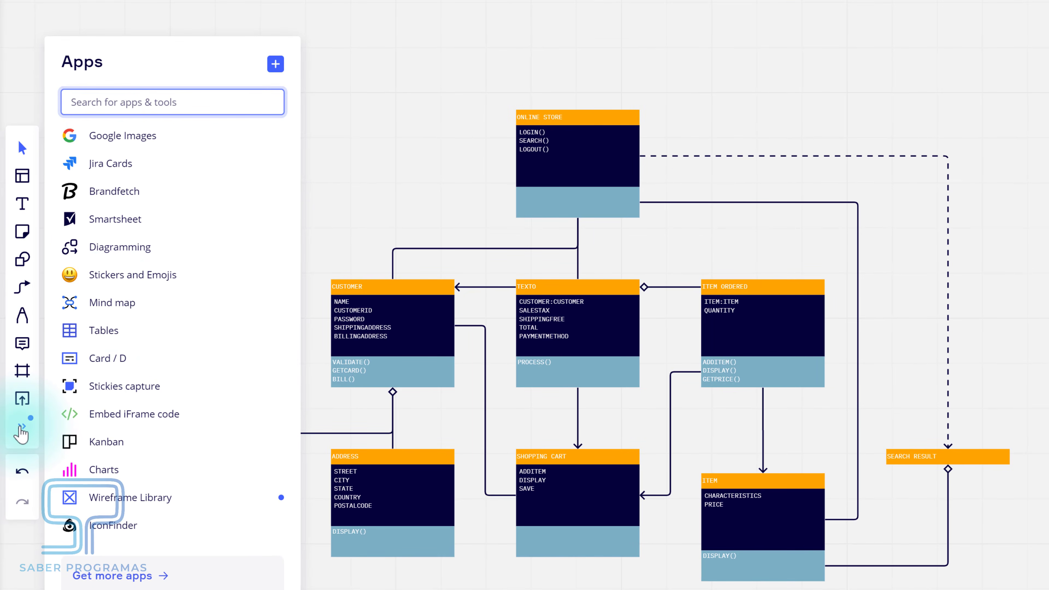
left_click(129, 258)
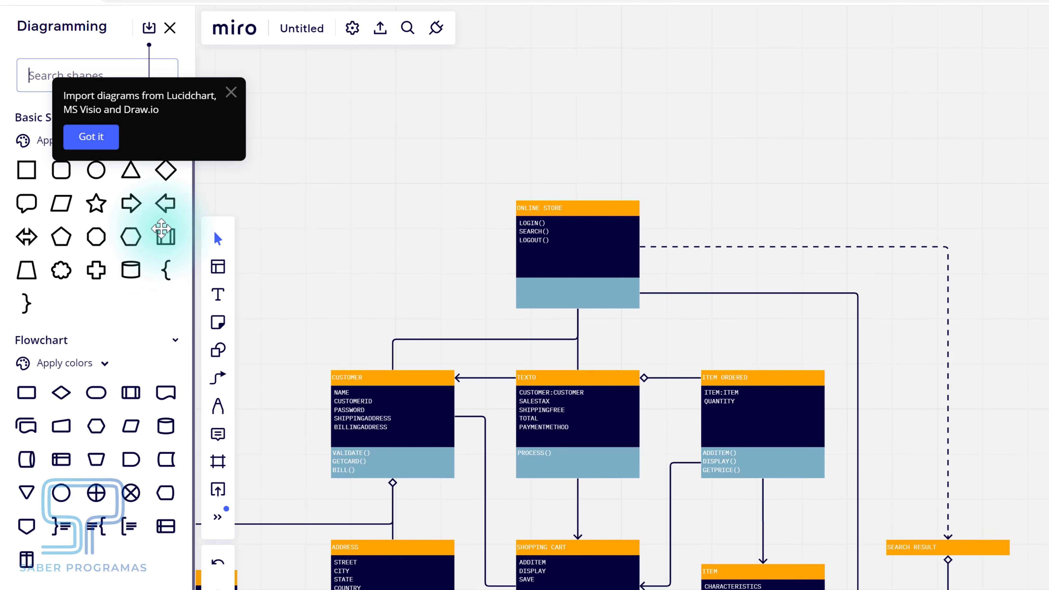
left_click(231, 91)
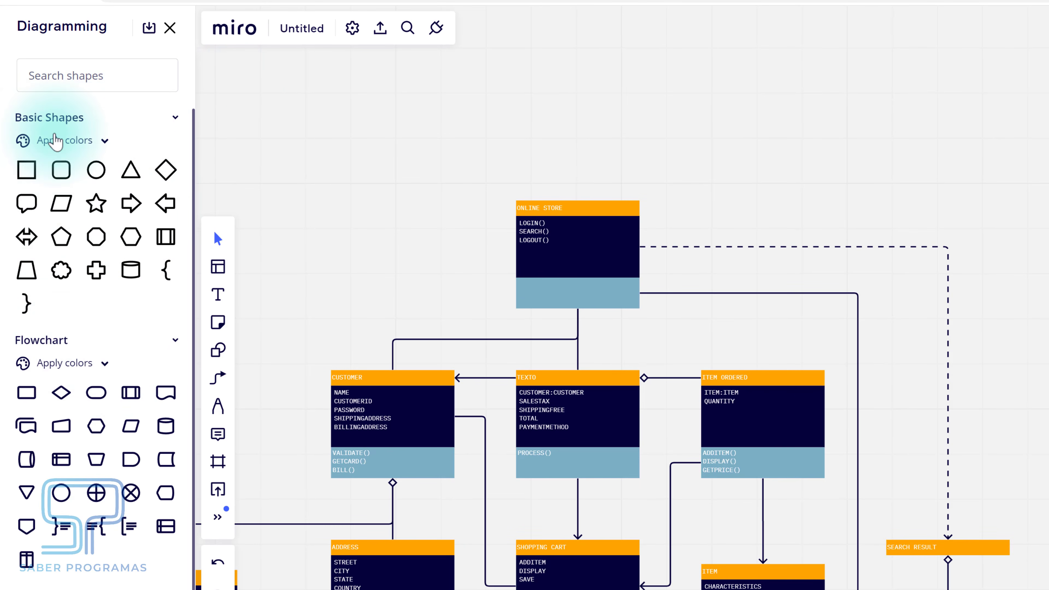
left_click(64, 76)
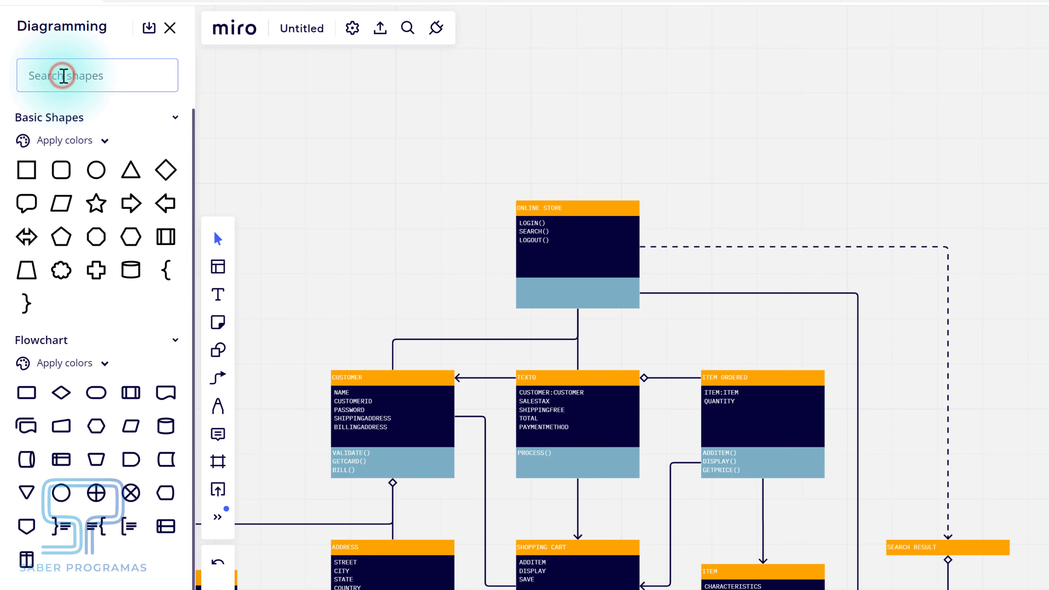
type("UME")
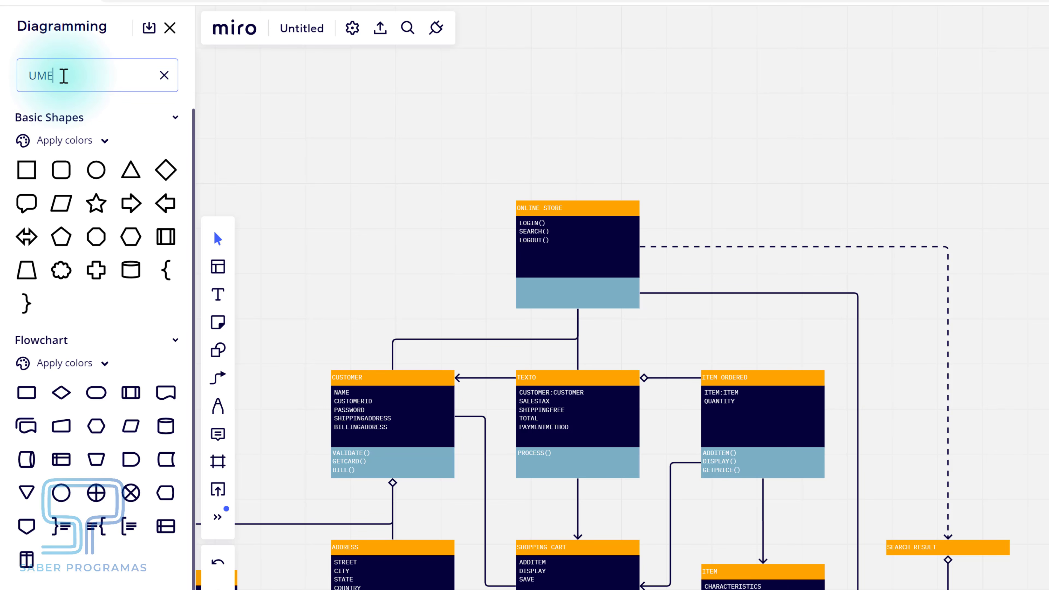
key("BackSpace")
type("L")
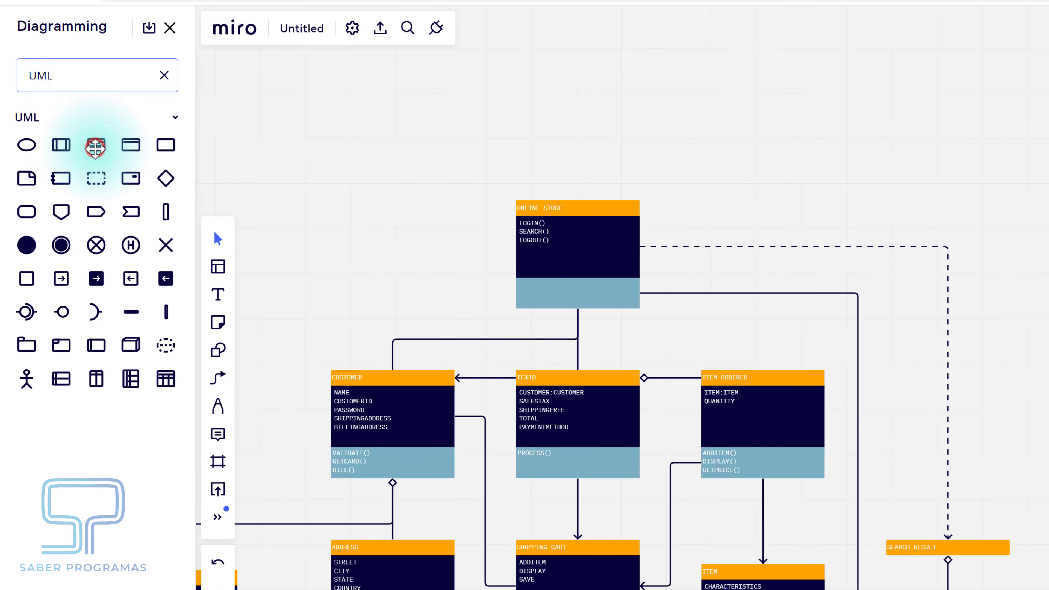
- Drop a UML Class shape onto empty board space and enlarge it slightly
left_click_drag(96, 147, 716, 404)
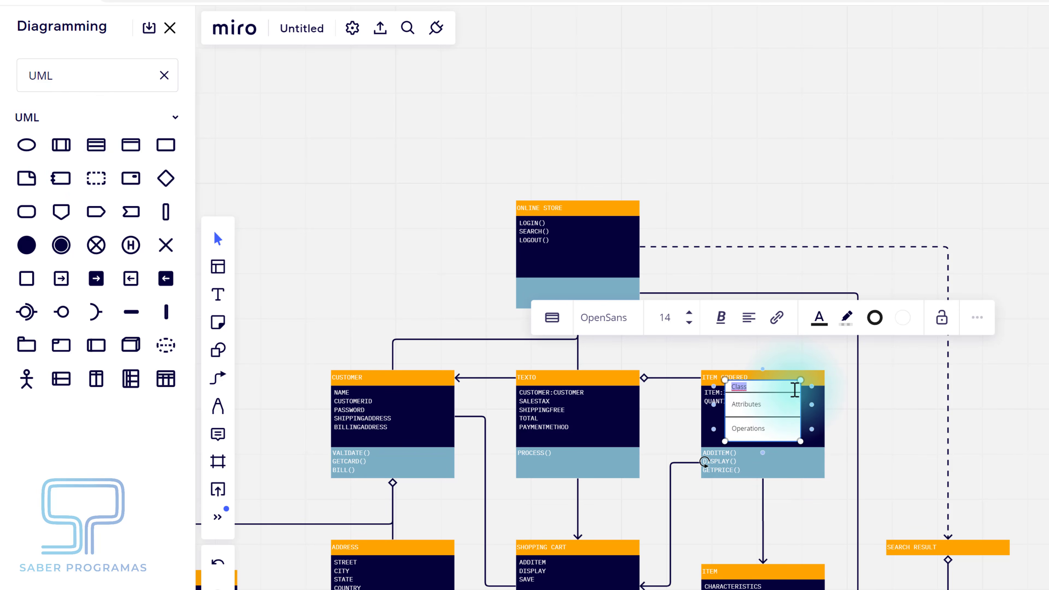
left_click(783, 396)
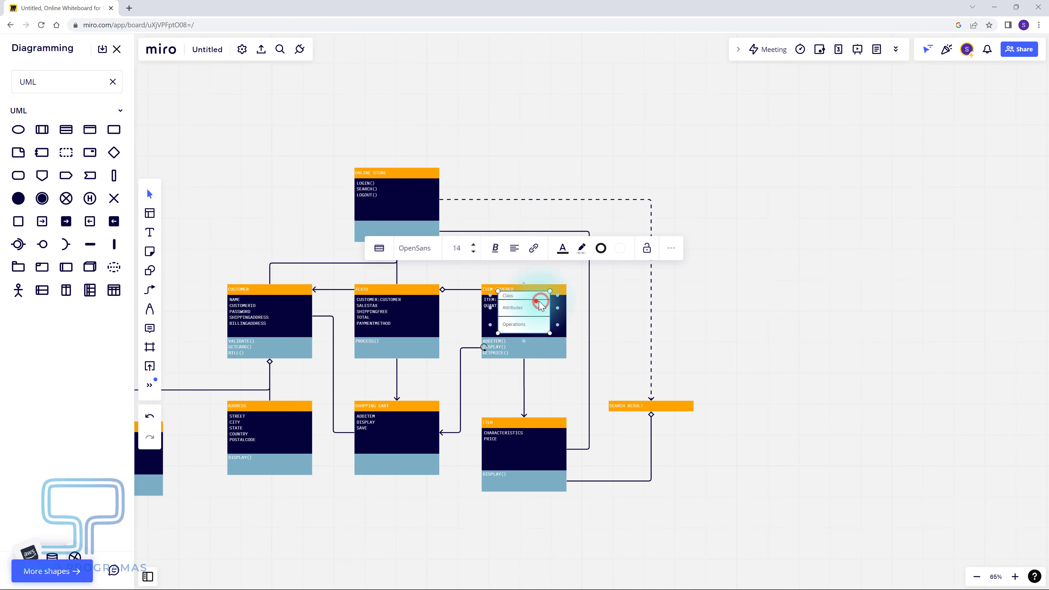
left_click_drag(540, 306, 866, 291)
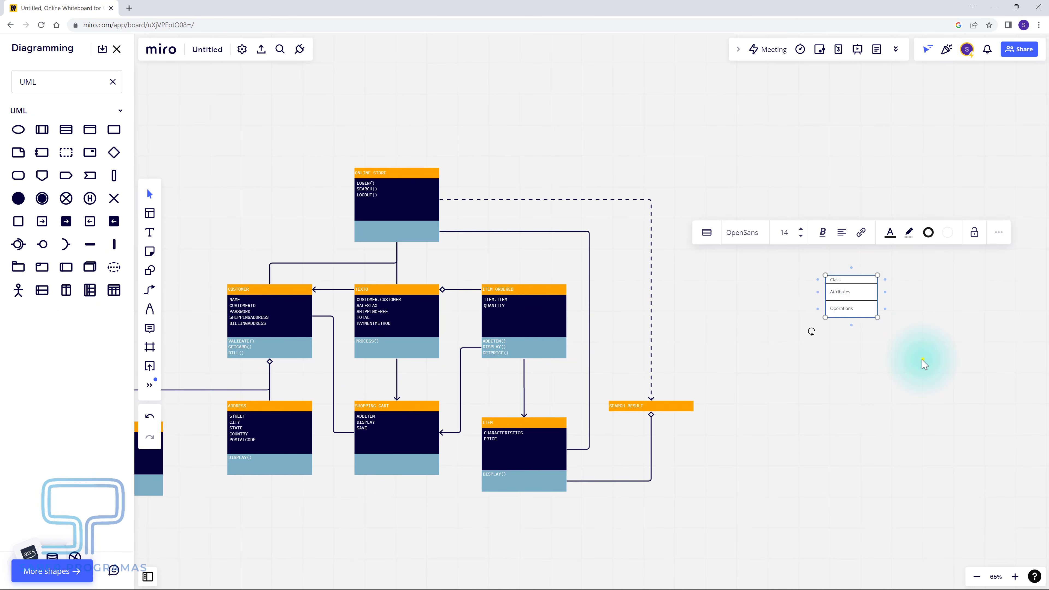
left_click_drag(923, 359, 389, 379)
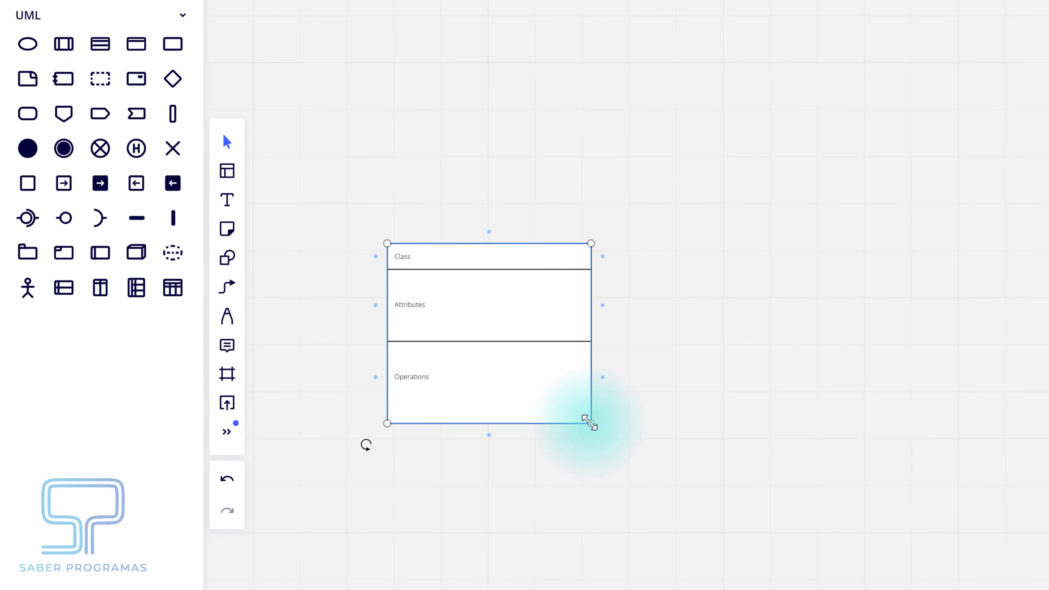
left_click_drag(590, 422, 593, 424)
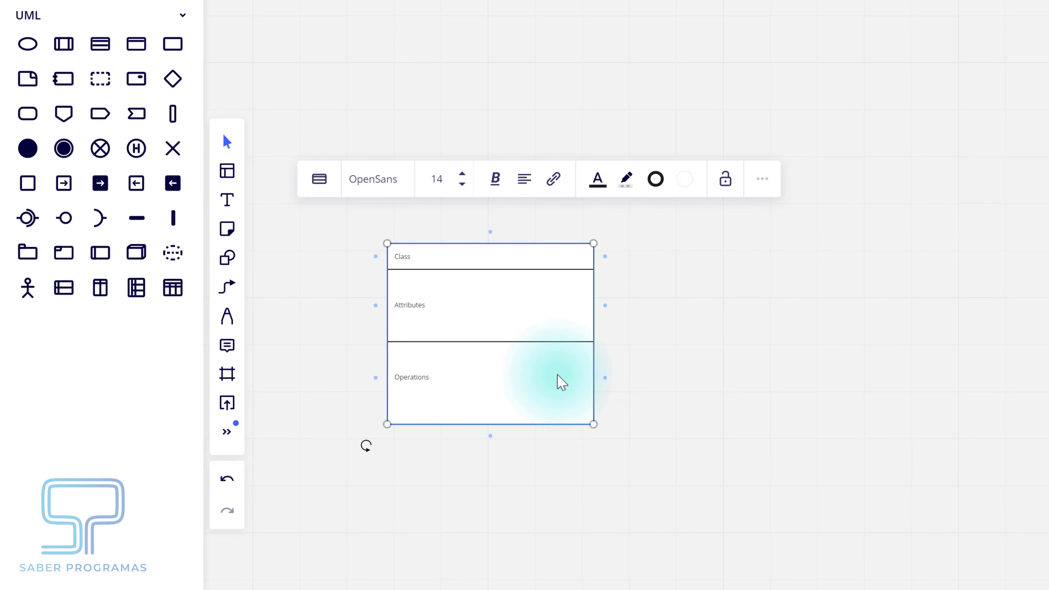
- Set the class text to IBM Plex Sans, size 24, with top alignment
left_click(374, 179)
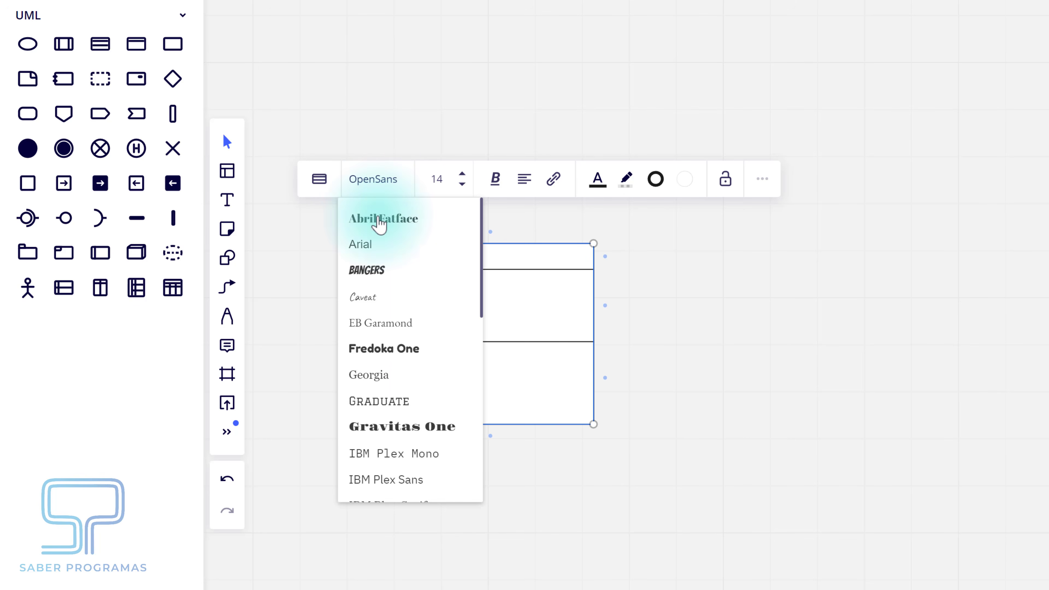
left_click(396, 481)
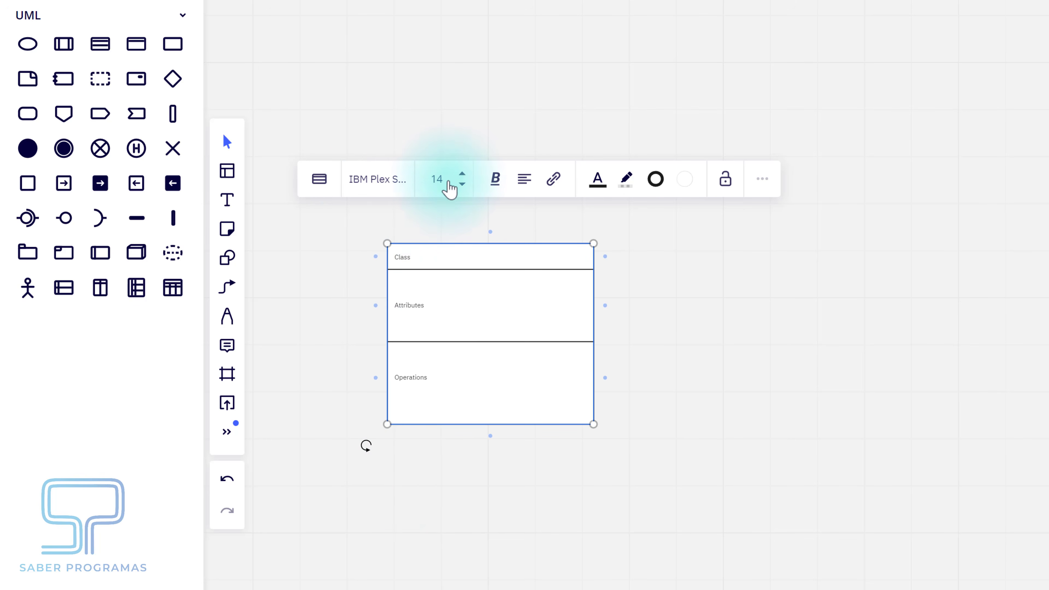
left_click(462, 174)
left_click(463, 174)
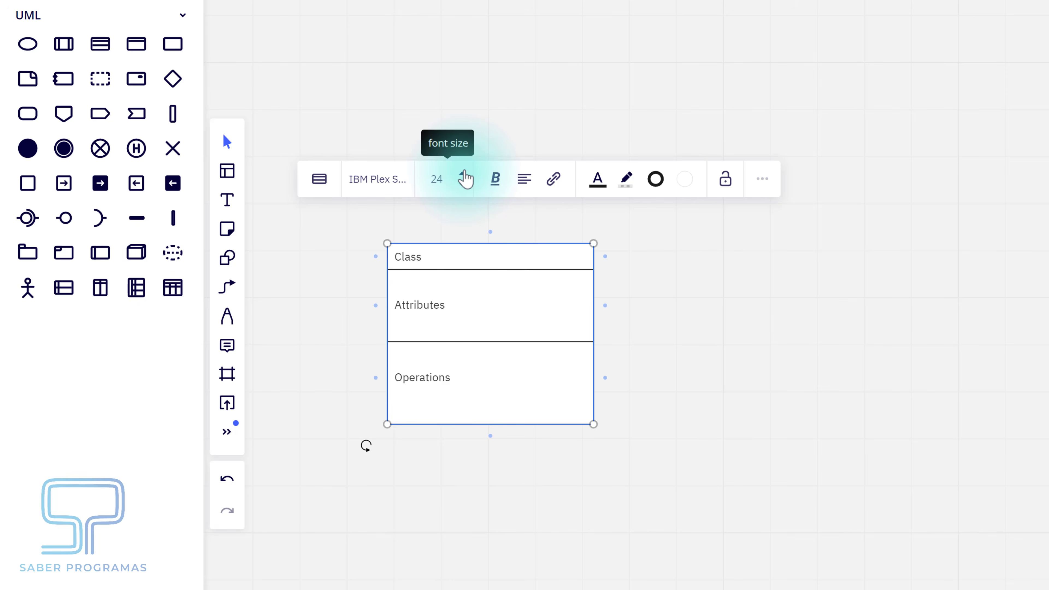
left_click(524, 179)
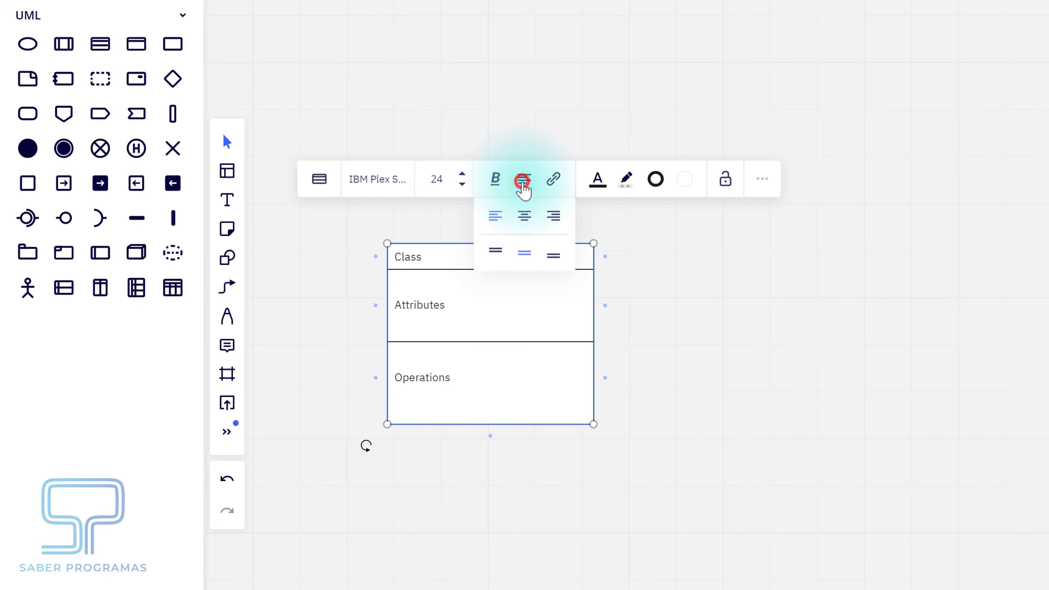
left_click(494, 251)
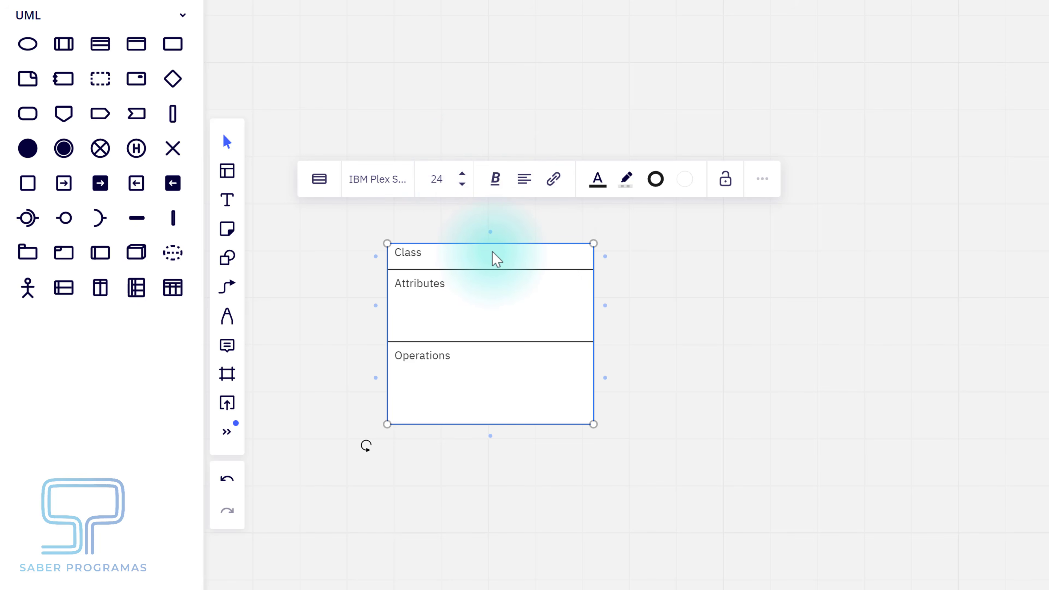
- Give the class shape a black border, replacing the red first tried
left_click(659, 182)
left_click(606, 351)
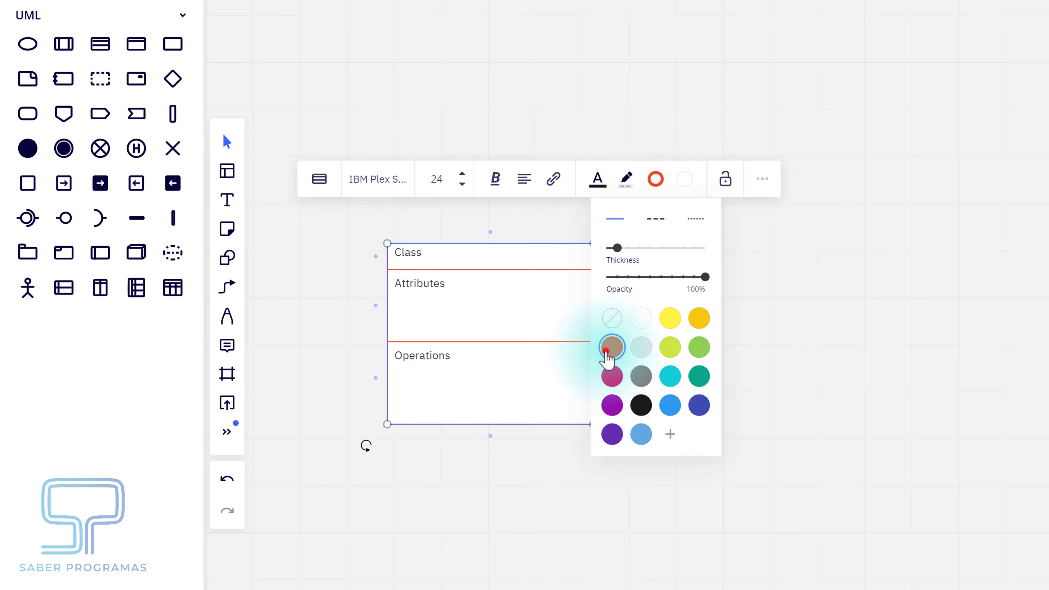
left_click(682, 181)
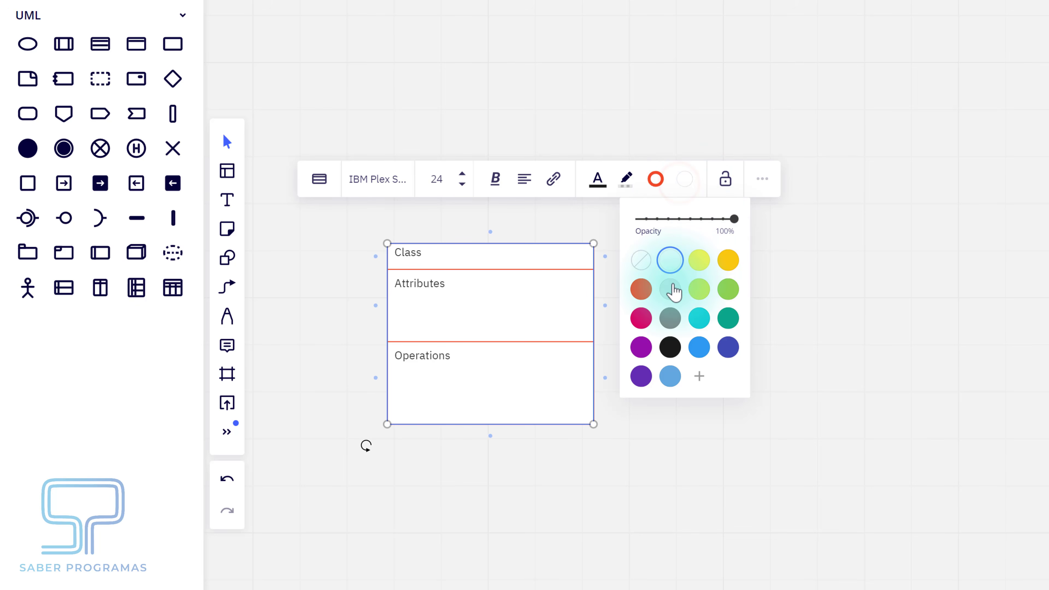
left_click(658, 181)
left_click(640, 404)
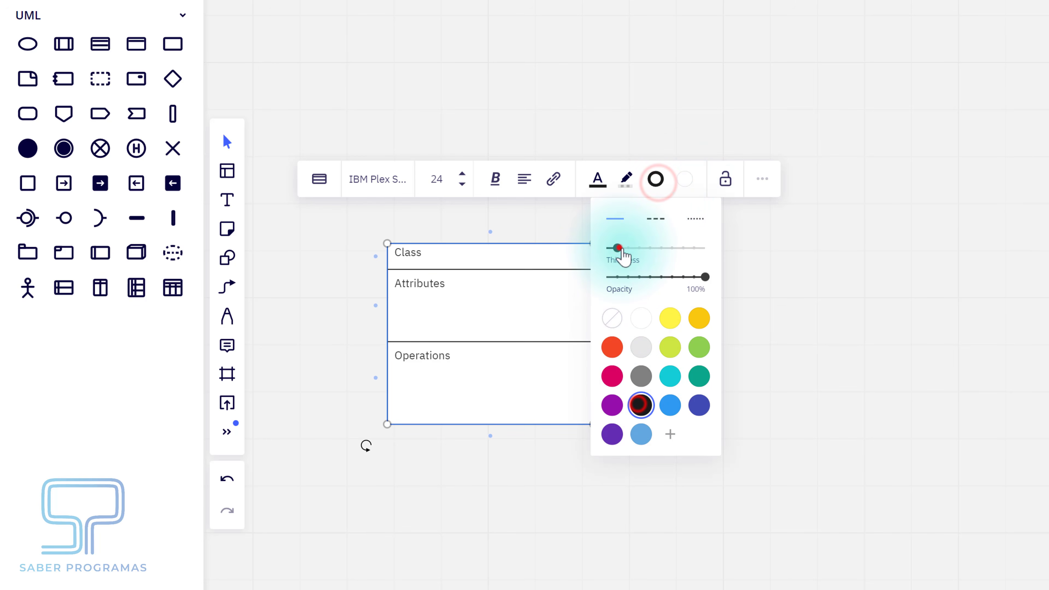
left_click(619, 248)
left_click(773, 270)
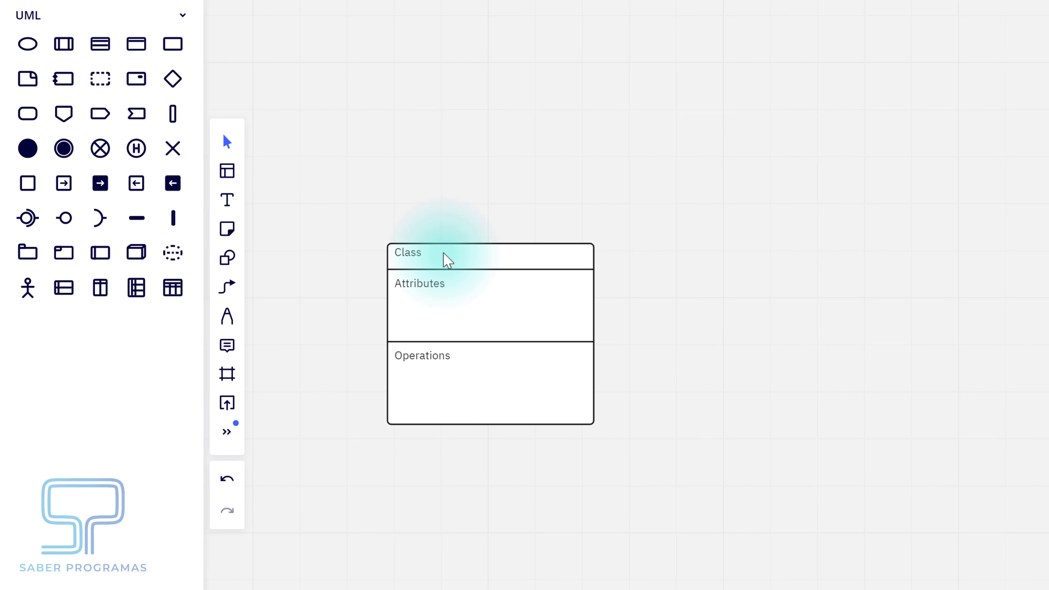
- Fill in Personas with attributes nombre, telefono, correo and operation adquirirPaseAparcamiento
left_click(420, 255)
double_click(421, 255)
type("Pe")
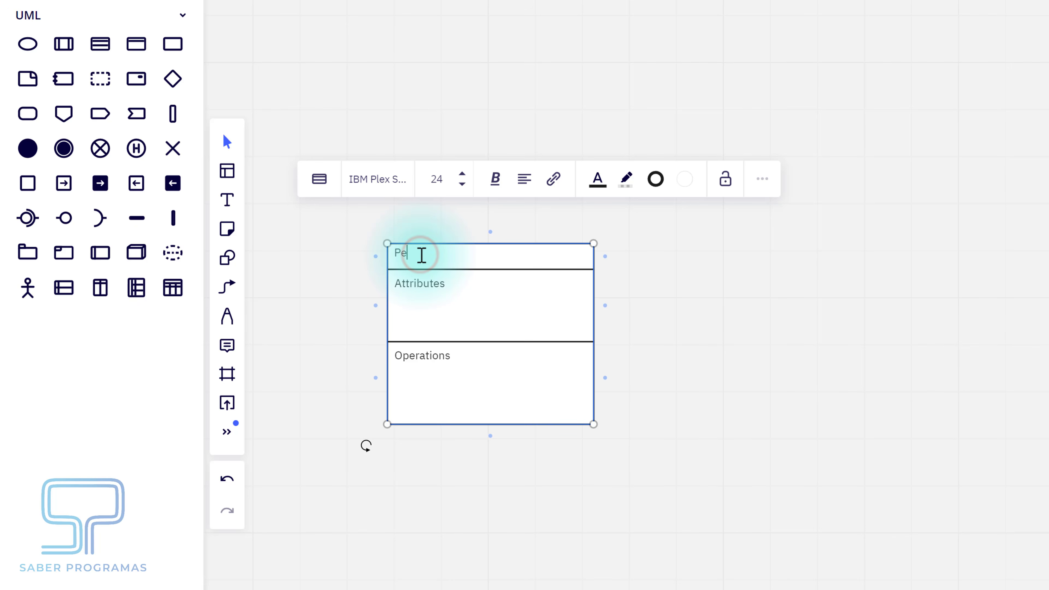
type("rsonas")
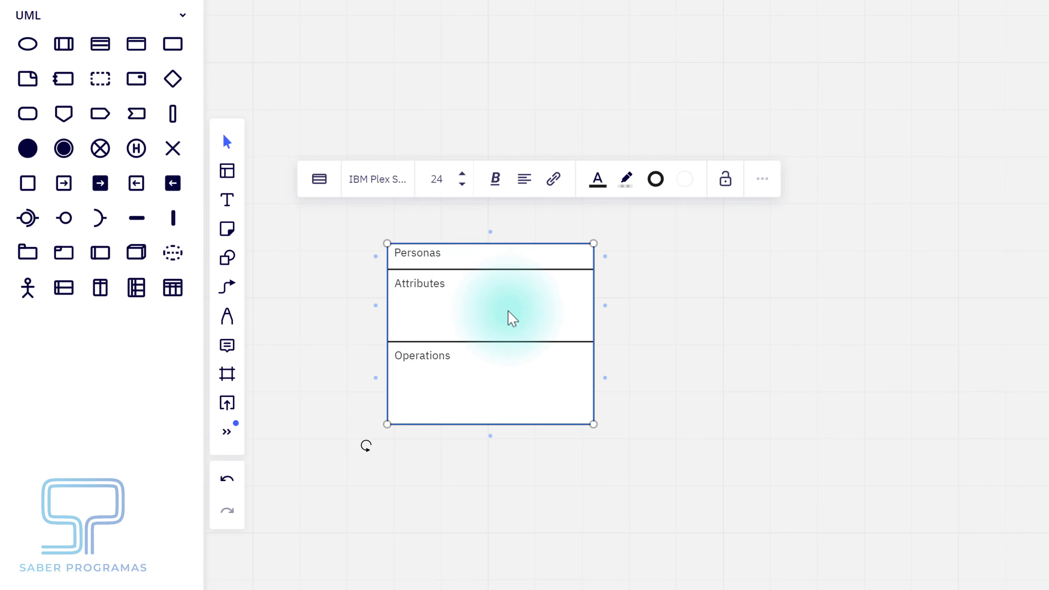
double_click(414, 284)
type("nom")
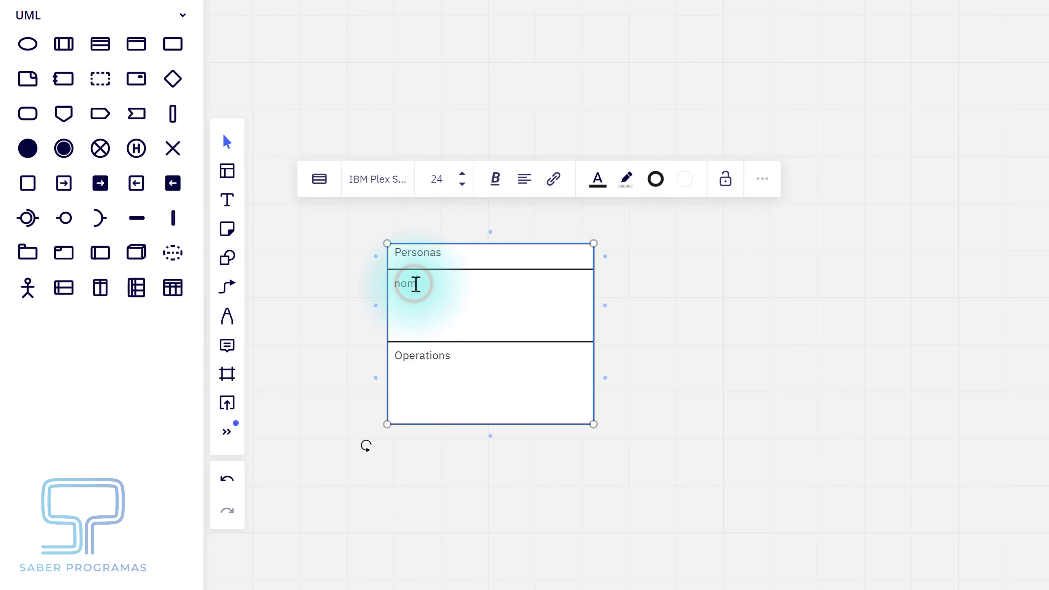
type("bre")
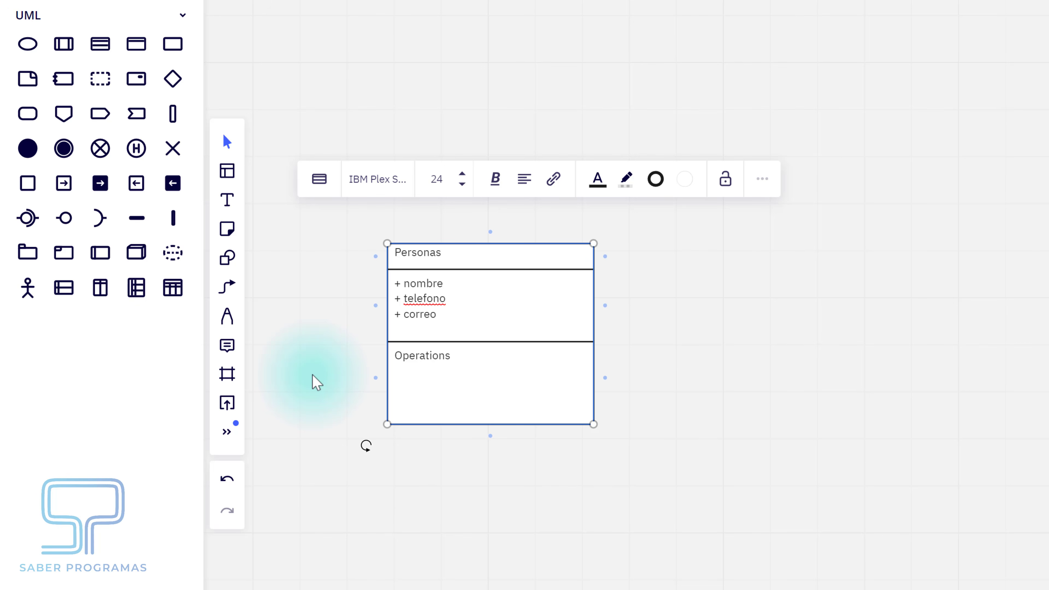
double_click(405, 356)
type("+ adquirirPaseAparcamiento")
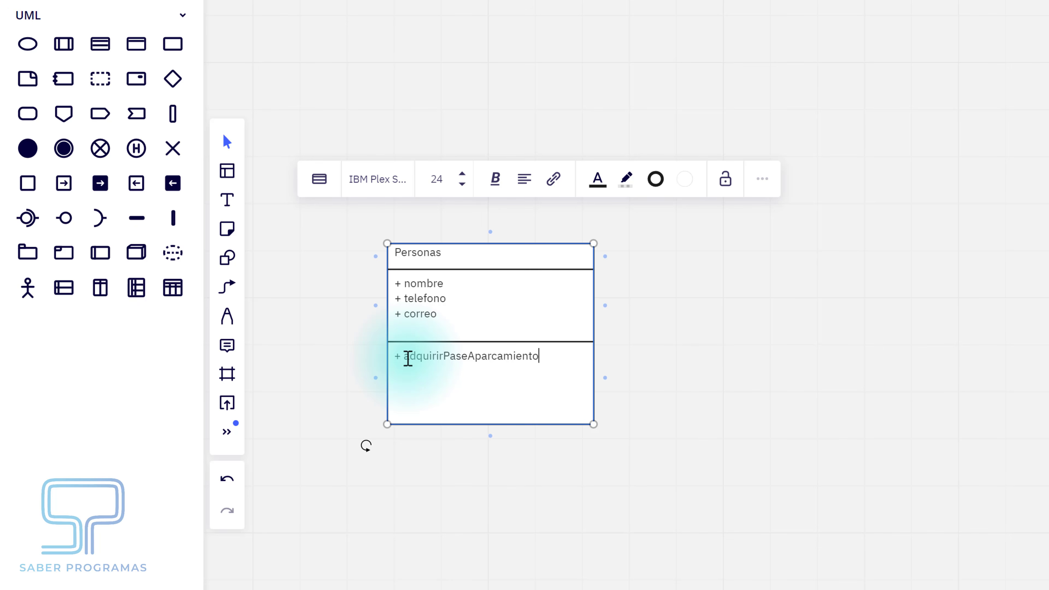
left_click(689, 352)
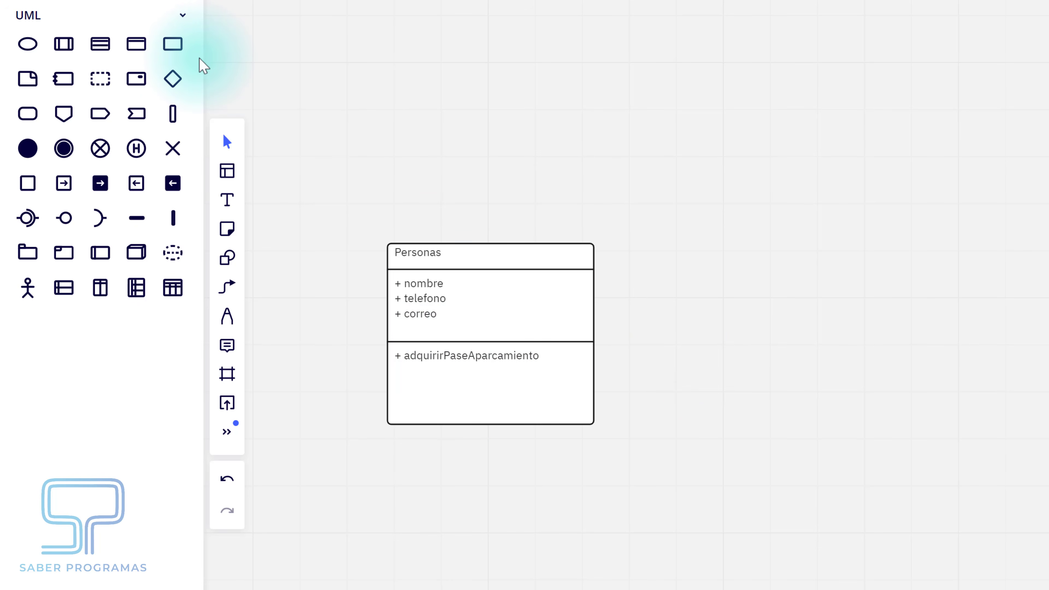
- Duplicate Personas beside the original, delete the stray blank class, and select the copy's header for renaming
left_click(96, 43)
left_click(542, 269)
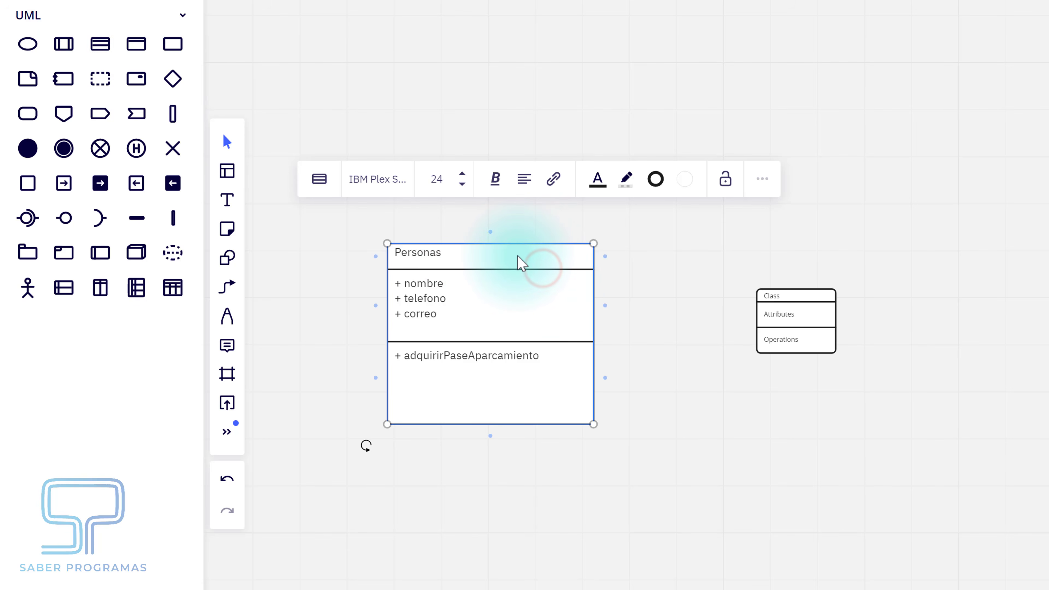
left_click_drag(518, 257, 1005, 248)
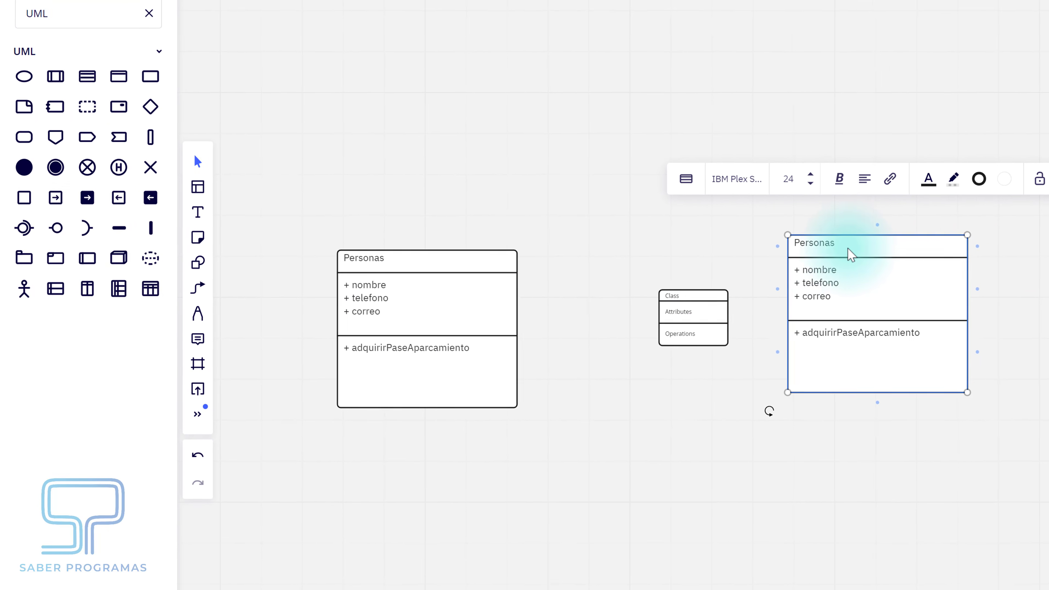
left_click_drag(814, 246, 720, 385)
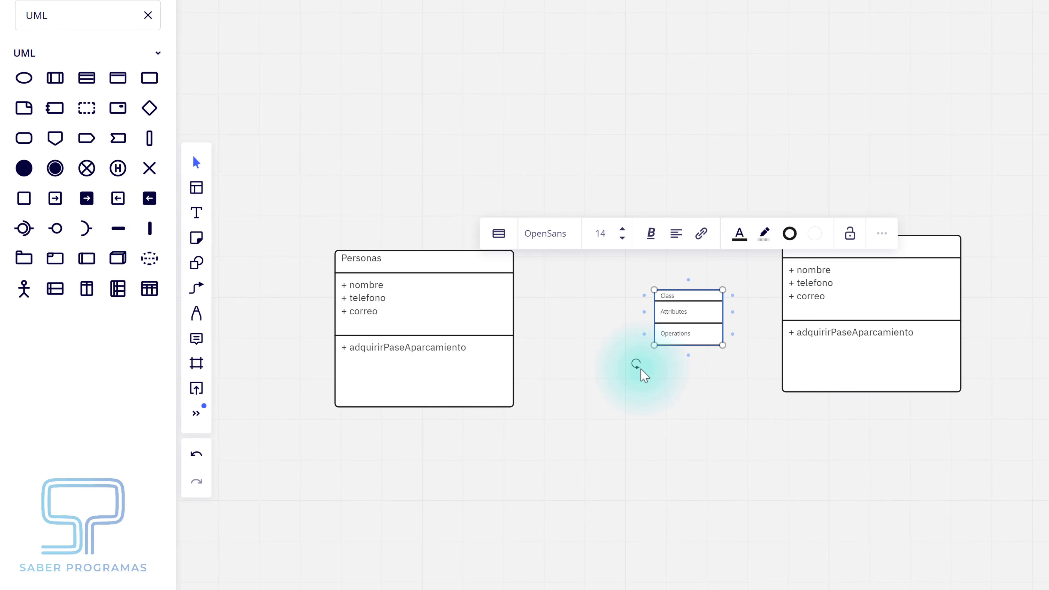
key("Delete")
left_click_drag(845, 249, 675, 264)
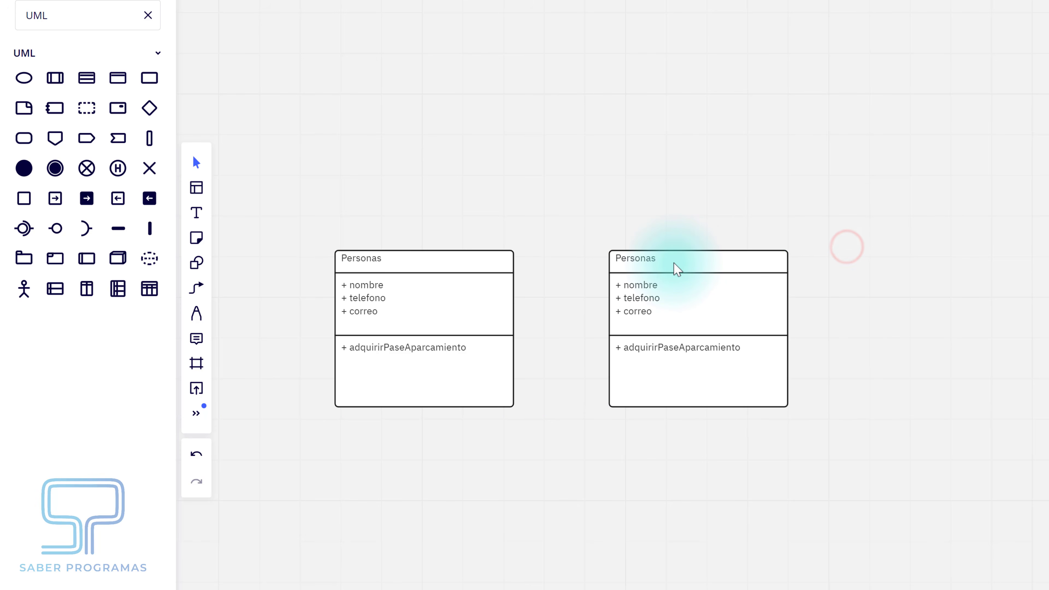
left_click(642, 263)
double_click(641, 261)
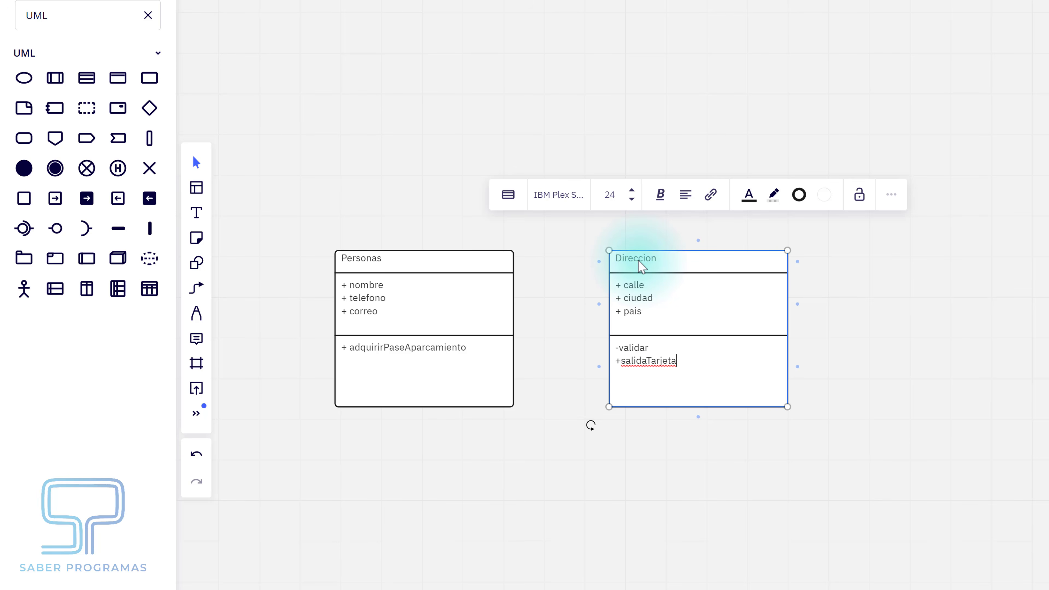
- Connect Personas to Direccion, move Direccion right, and remove the link's diamond end
left_click(512, 302)
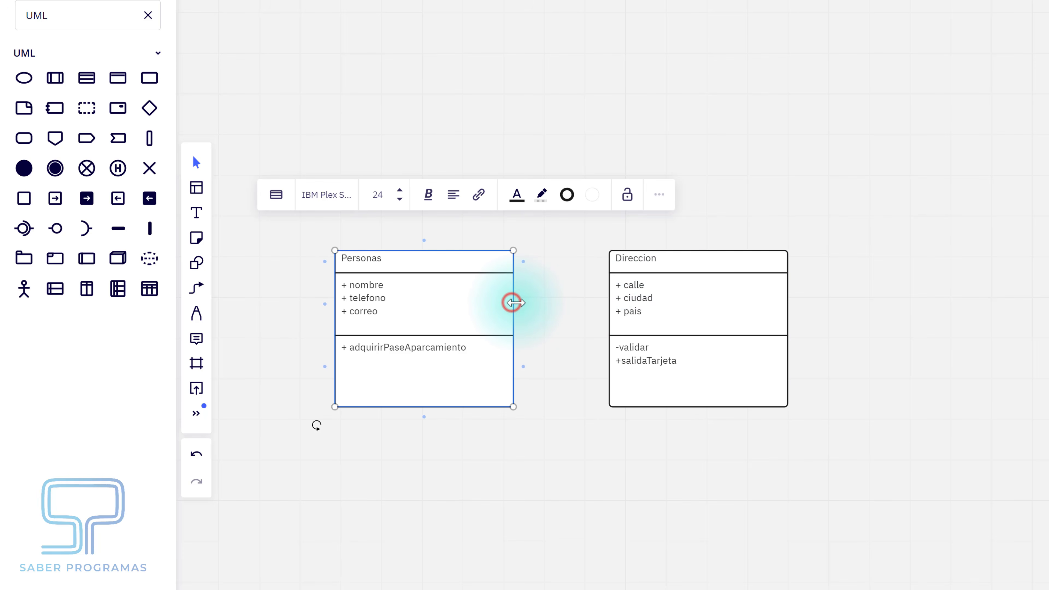
left_click_drag(523, 306, 601, 307)
left_click_drag(730, 256, 879, 261)
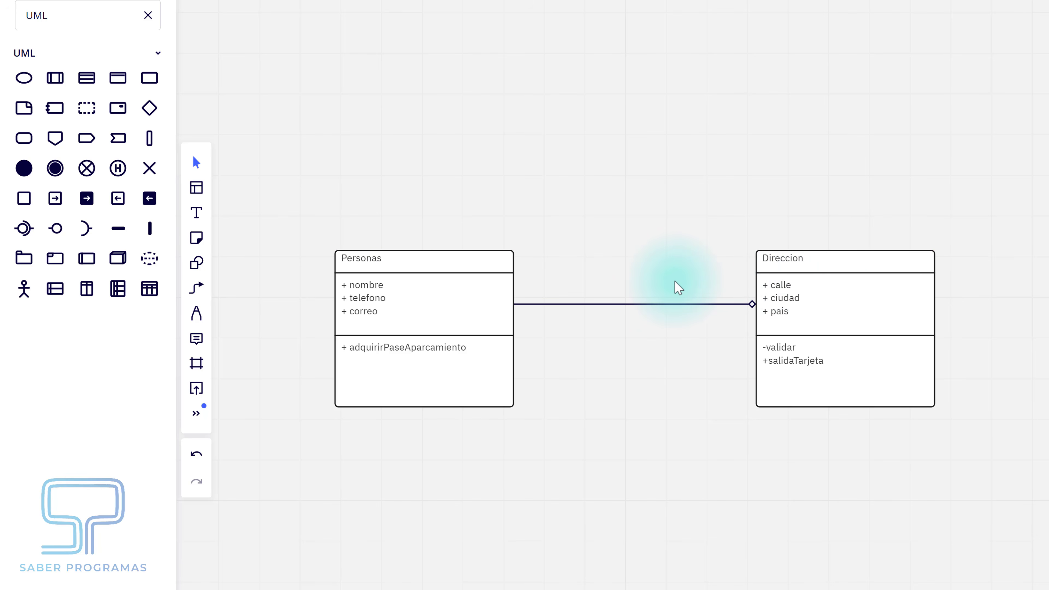
left_click_drag(658, 266, 630, 340)
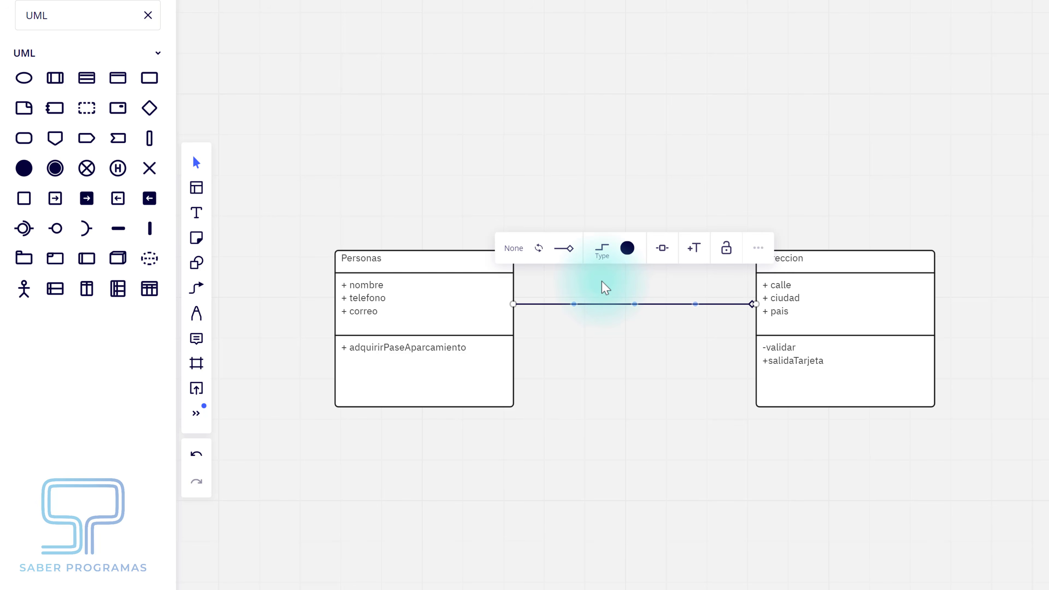
left_click(564, 248)
left_click(549, 284)
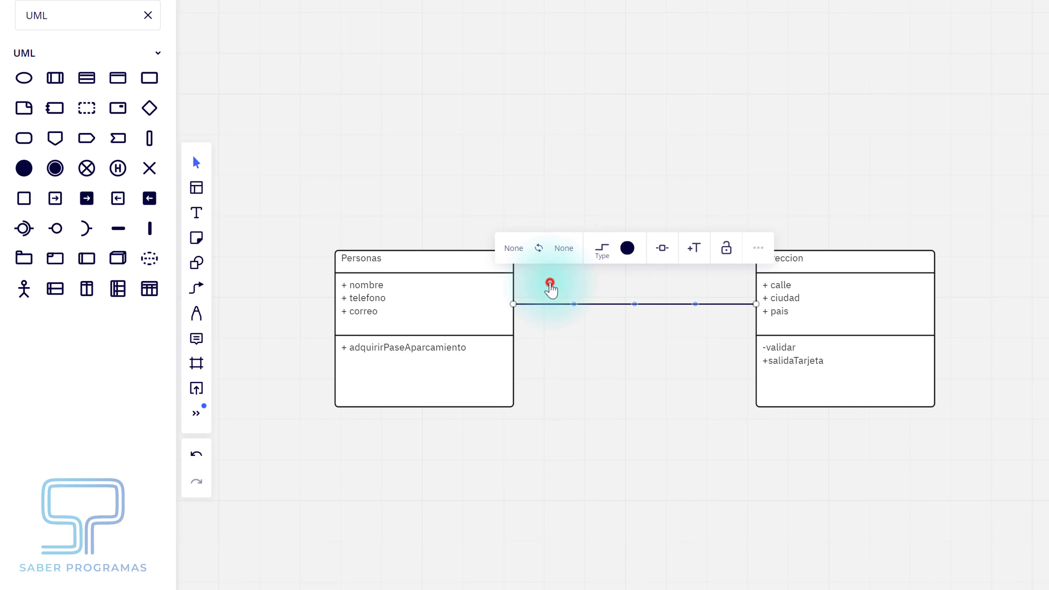
- Label the link 'vive en' and enlarge the label's font
left_click(694, 248)
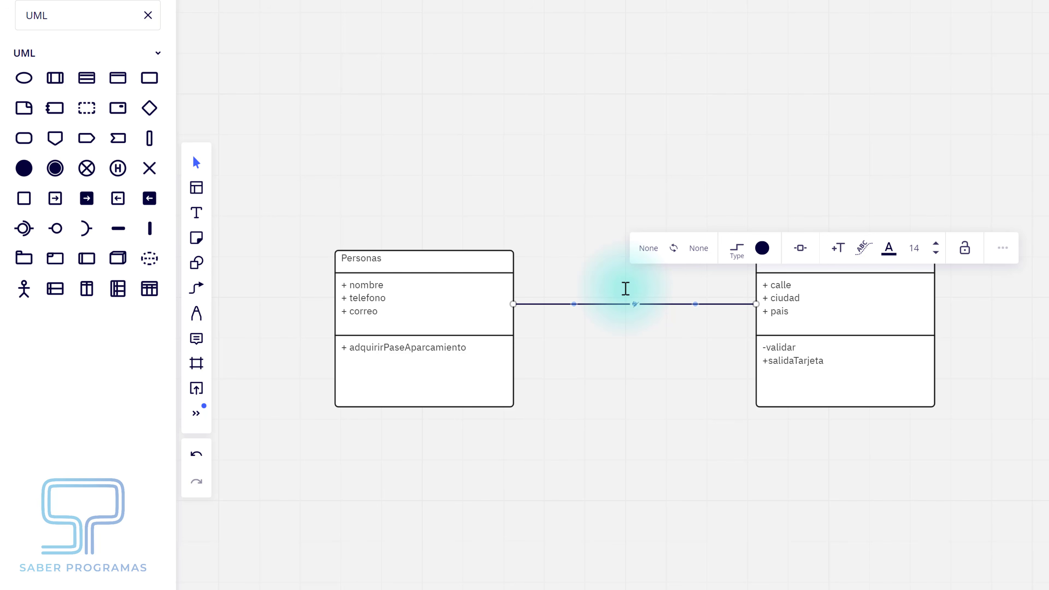
left_click(632, 303)
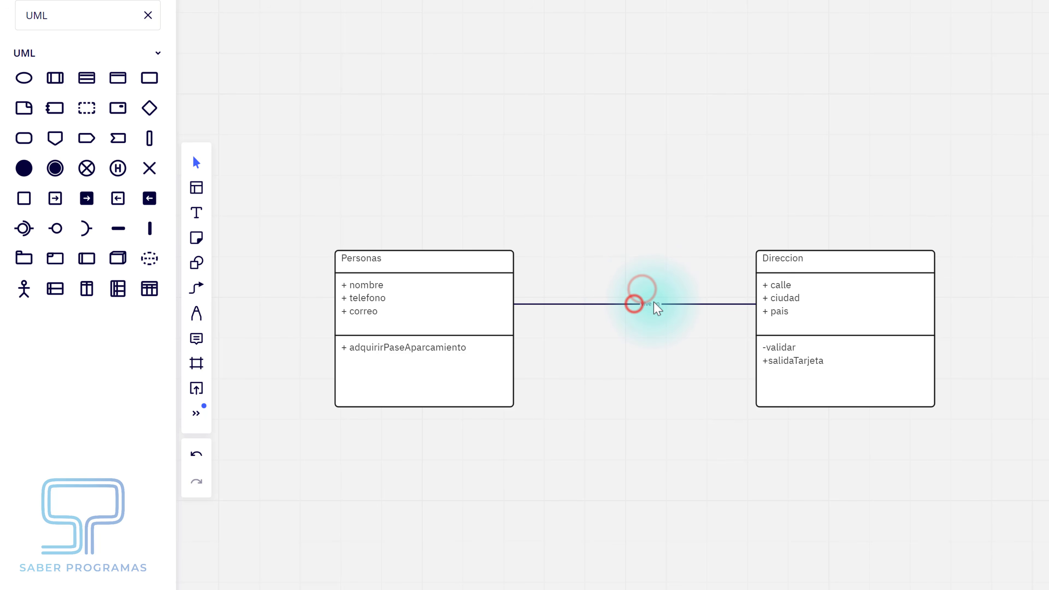
left_click_drag(677, 304, 666, 305)
left_click(665, 305)
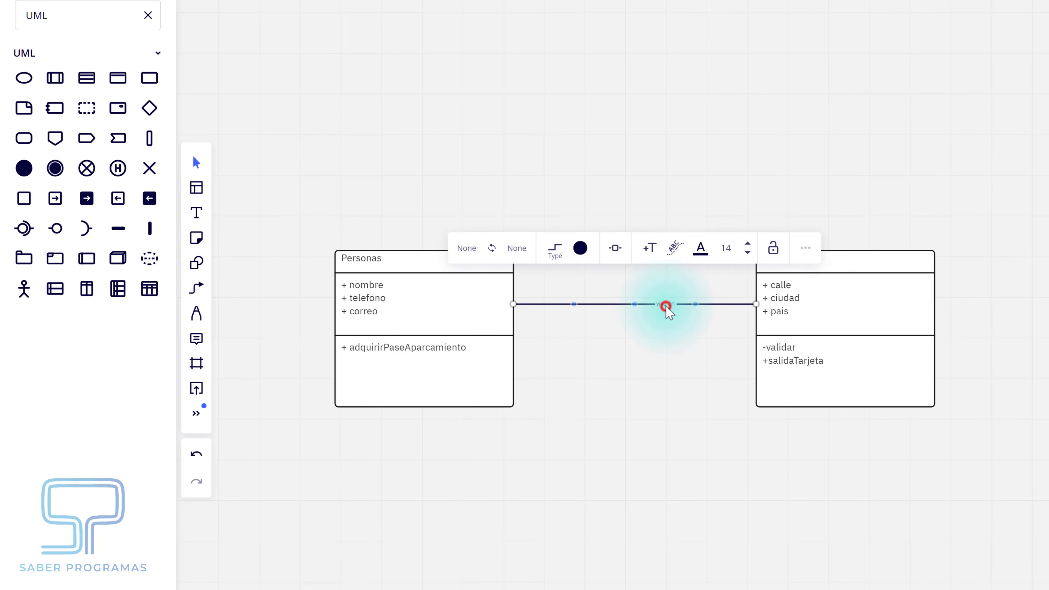
left_click(746, 242)
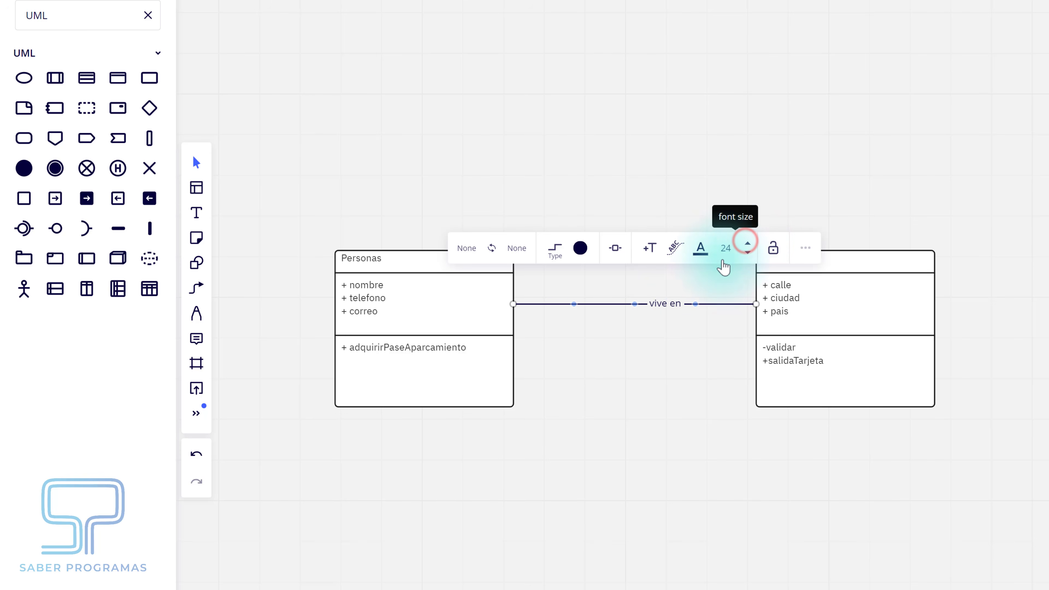
- Add multiplicity labels '0..1' beside Personas and '1' beside Direccion
left_click(651, 248)
type("0..")
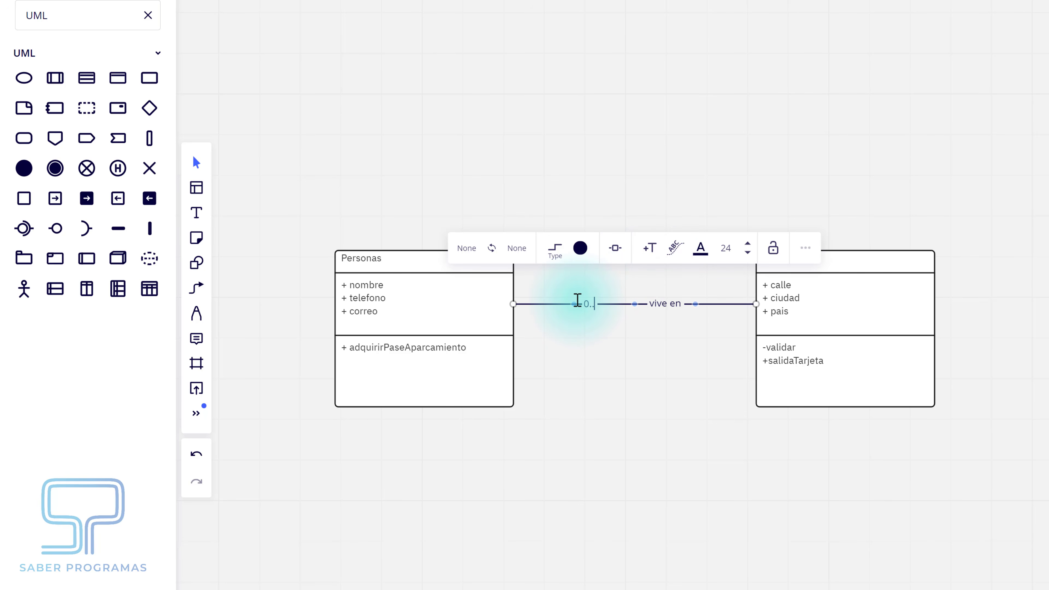
type("1")
left_click(596, 288)
left_click_drag(590, 300, 535, 303)
left_click(612, 290)
left_click(623, 302)
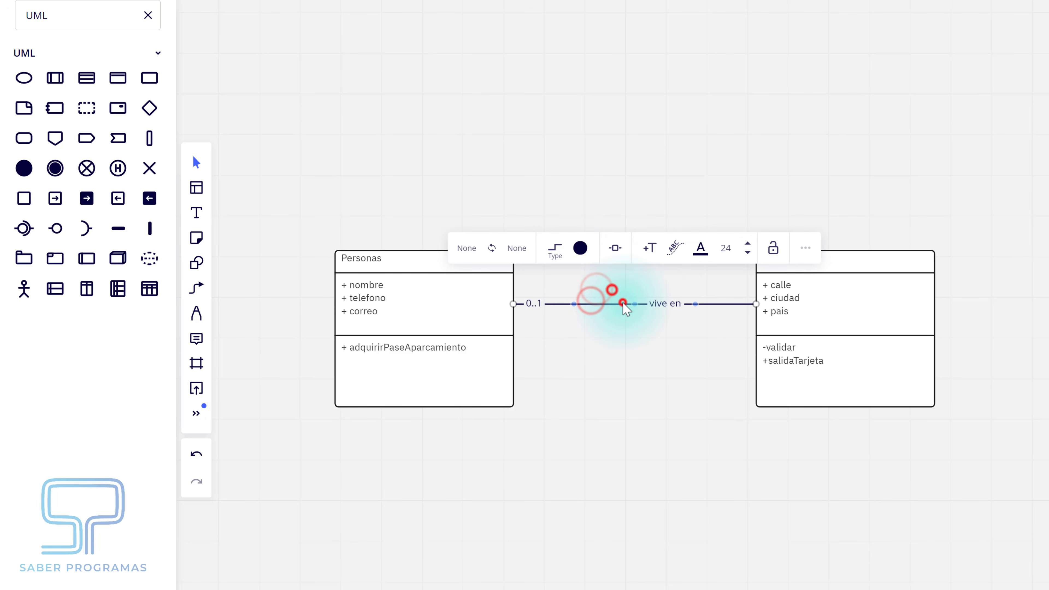
left_click(649, 247)
type("1")
left_click(601, 318)
left_click_drag(599, 305, 740, 318)
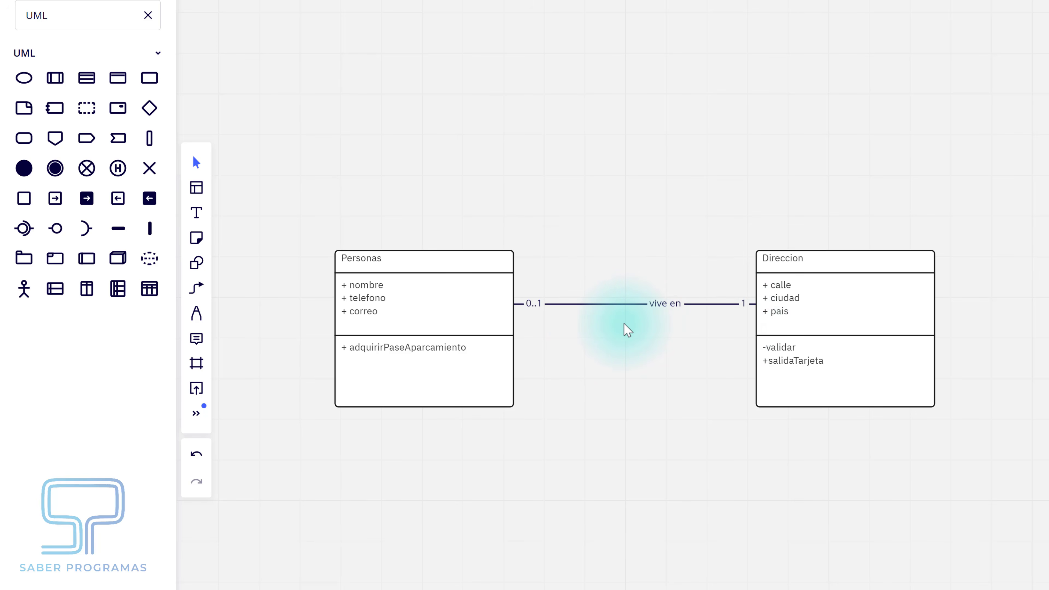
left_click_drag(571, 368, 706, 212)
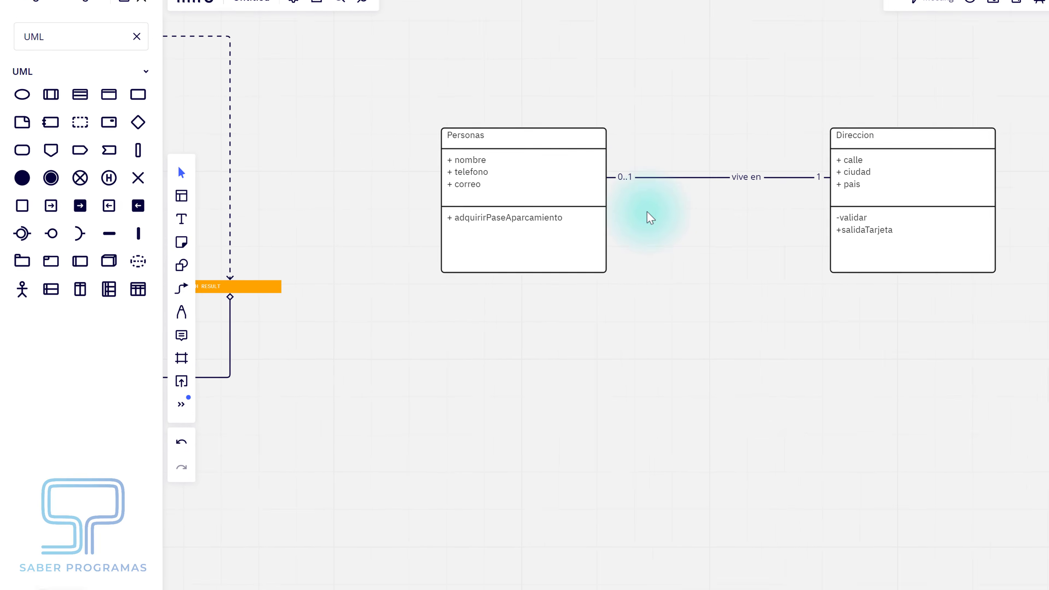
- Move the whole class diagram right and centre it on the board
left_click(569, 138)
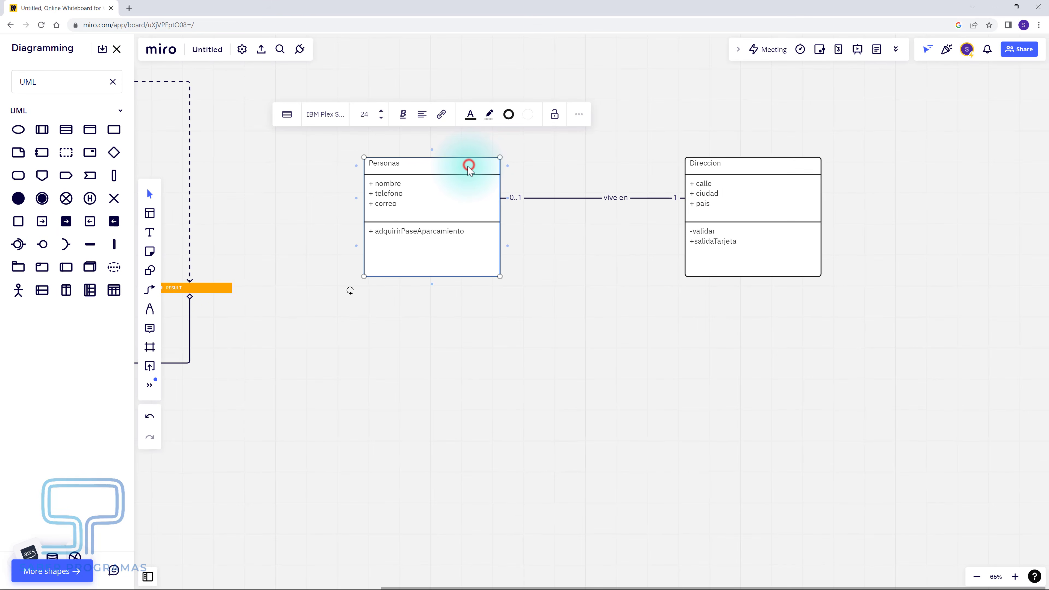
left_click_drag(458, 166, 543, 381)
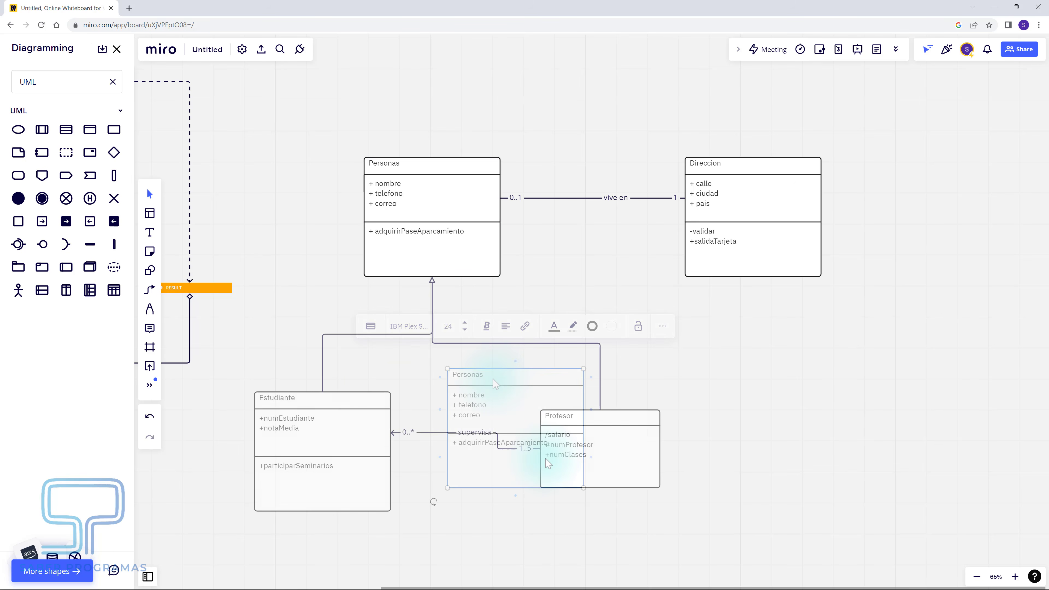
left_click_drag(852, 120, 239, 520)
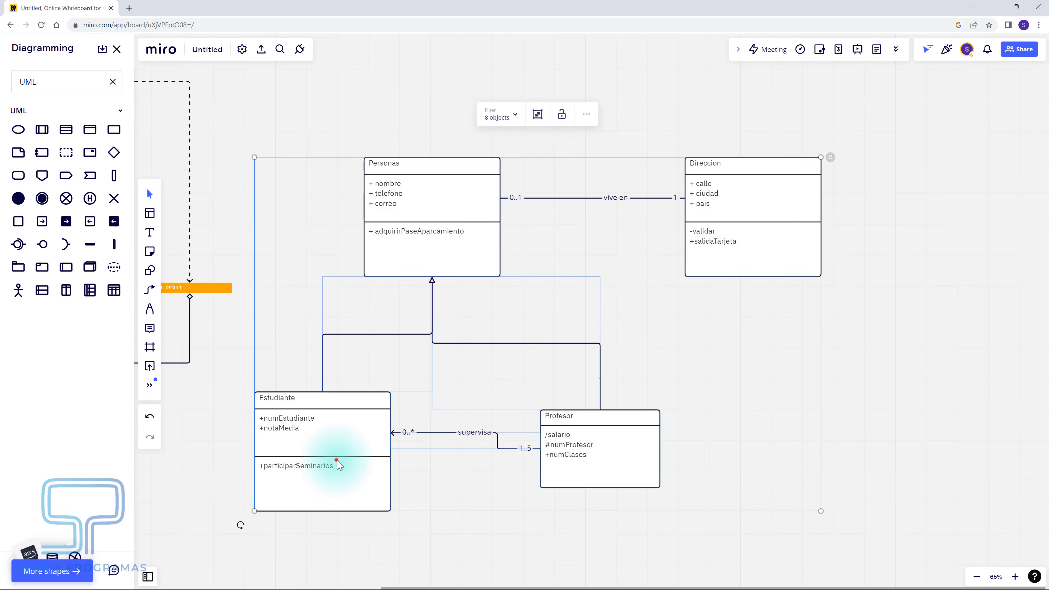
left_click_drag(336, 459, 553, 465)
left_click_drag(756, 545, 512, 520)
left_click(512, 520)
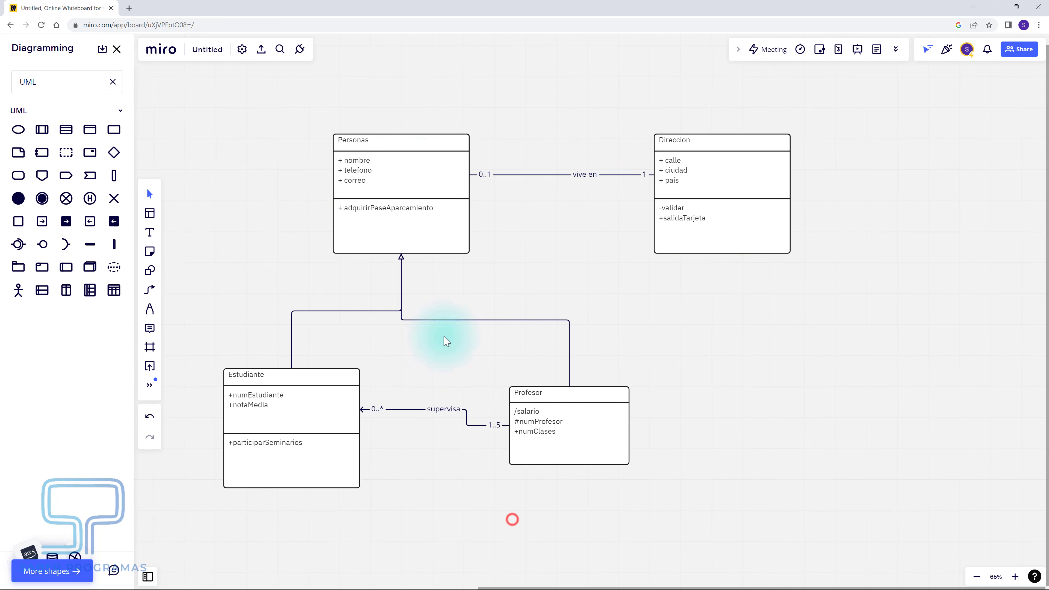
- Give Personas, Direccion, Profesor and Estudiante light grey fill, thicker borders and IBM Plex Mono
left_click_drag(424, 109, 363, 165)
left_click_drag(687, 112, 708, 165)
left_click_drag(661, 316, 607, 413)
left_click_drag(201, 342, 251, 405)
left_click(577, 90)
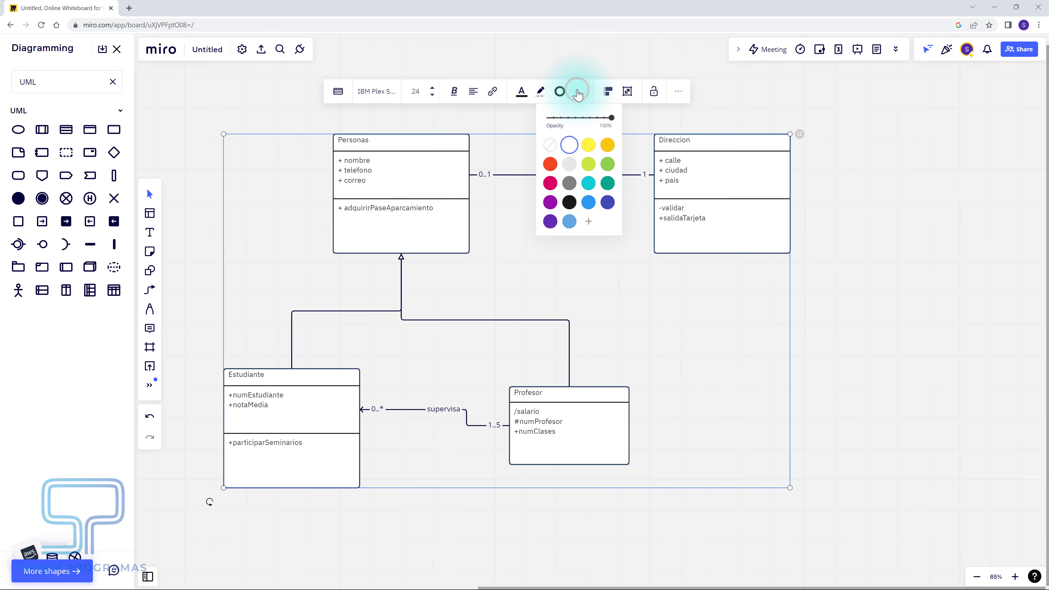
left_click(569, 164)
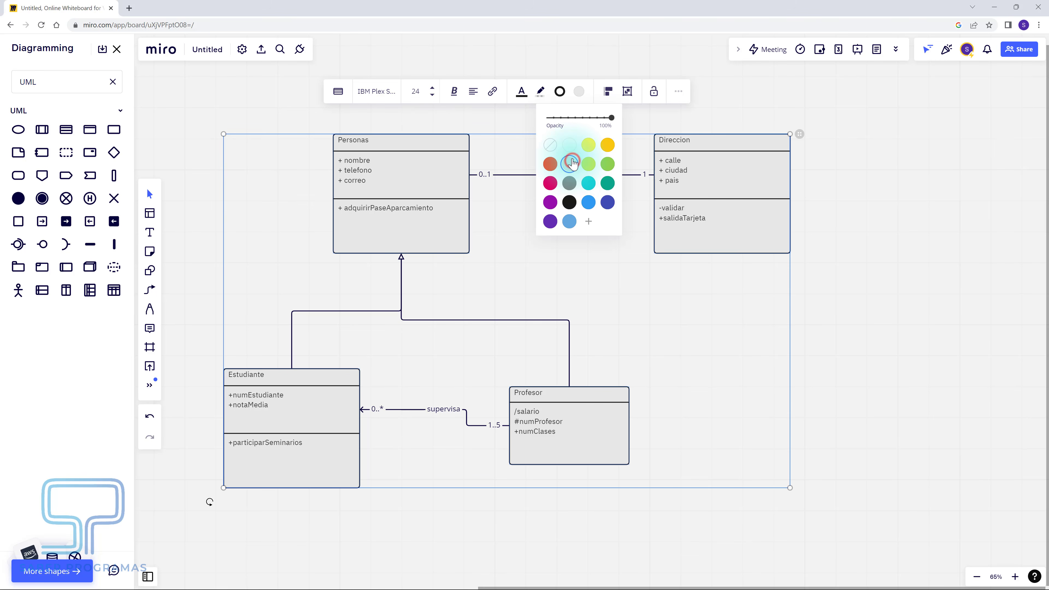
left_click(560, 91)
left_click(545, 136)
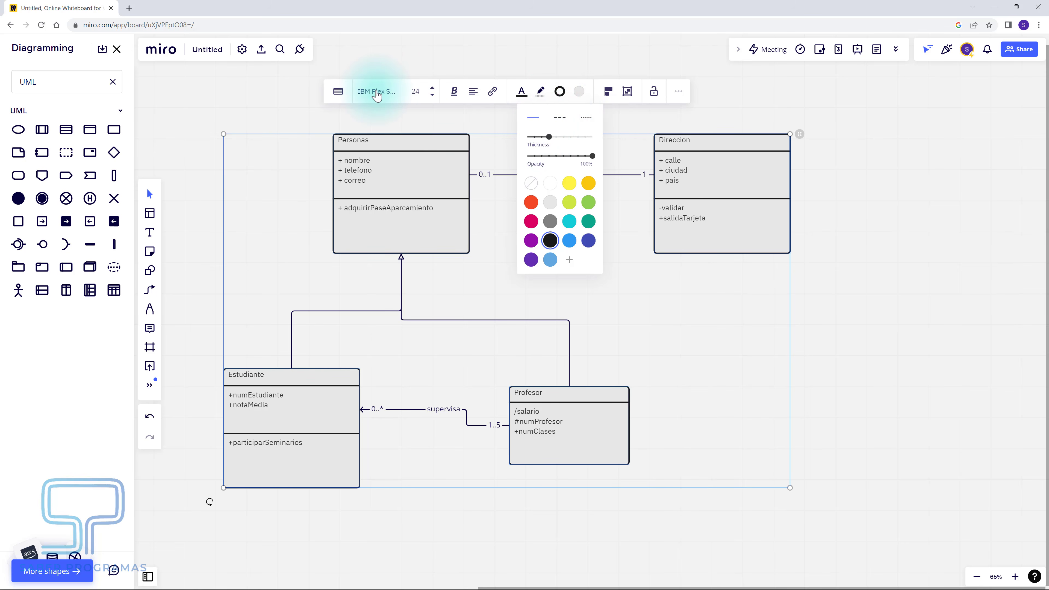
left_click(377, 92)
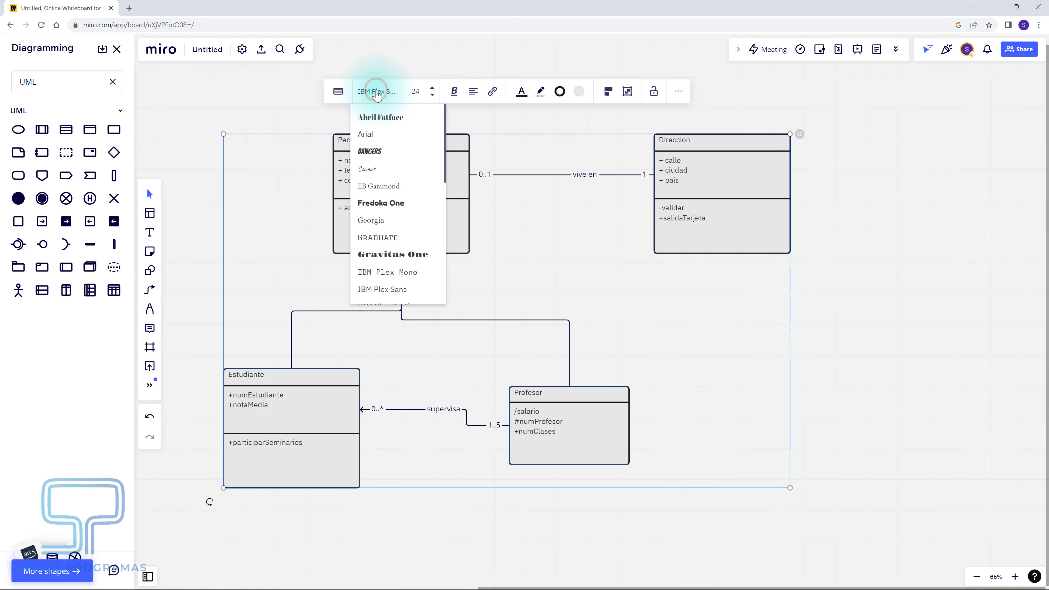
left_click(387, 272)
left_click(387, 273)
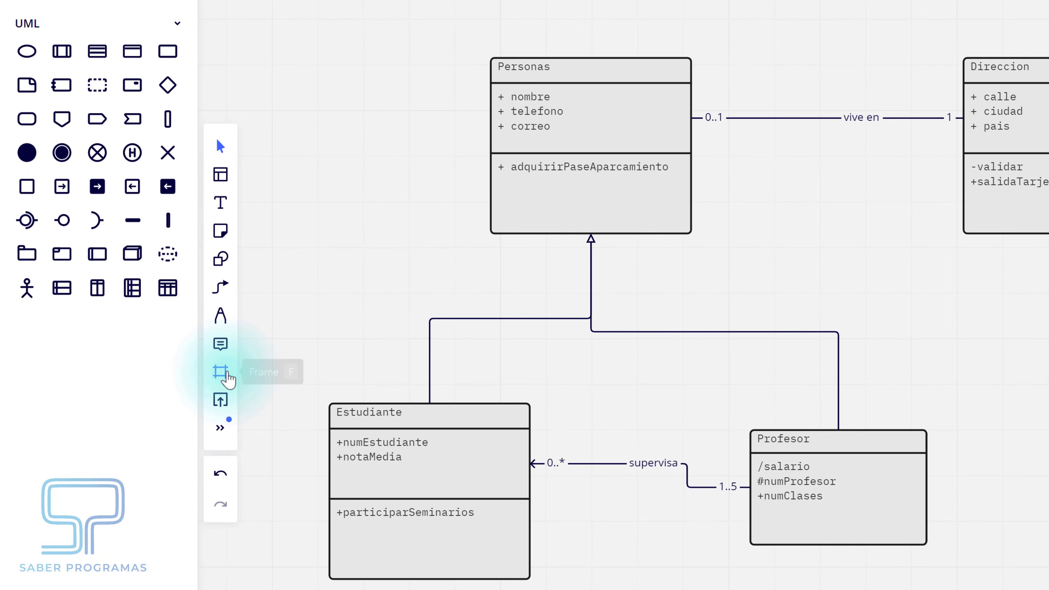
- Add a 16:9 frame stretched around all four classes, then nudge Profesor up and right
left_click(222, 373)
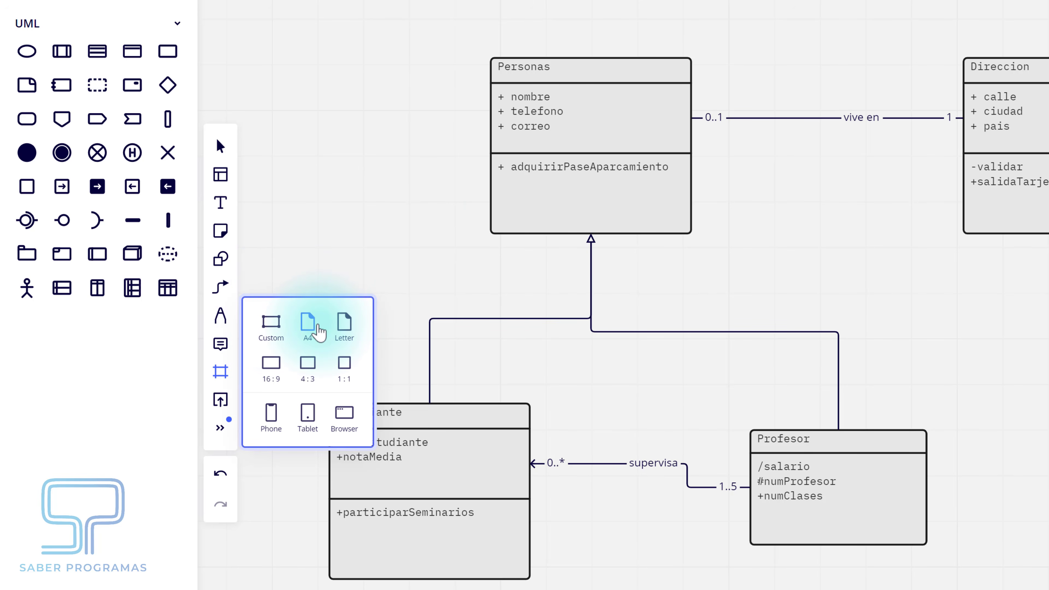
left_click(271, 364)
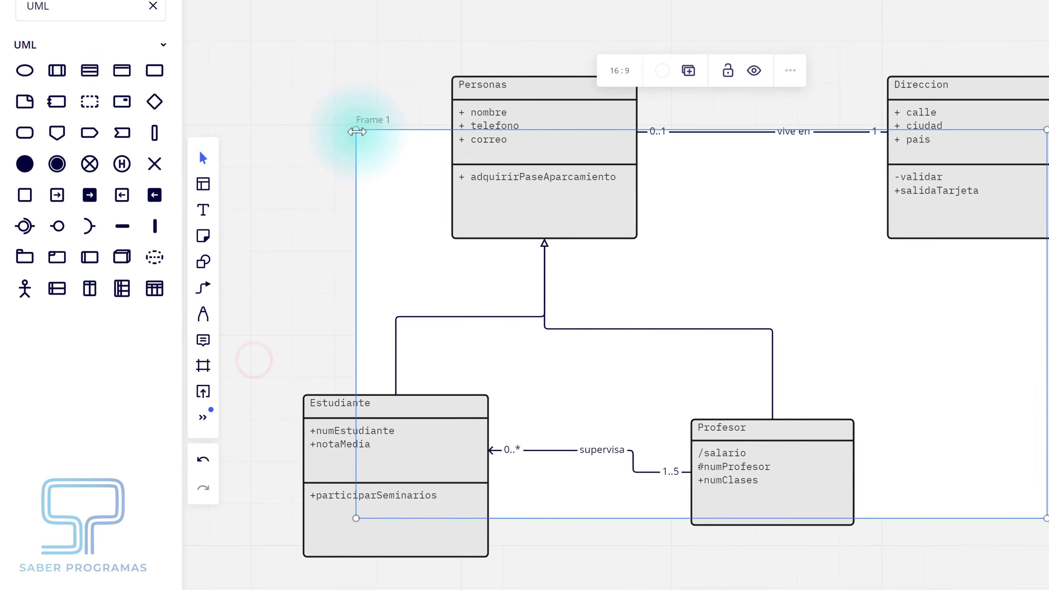
left_click_drag(357, 131, 249, 33)
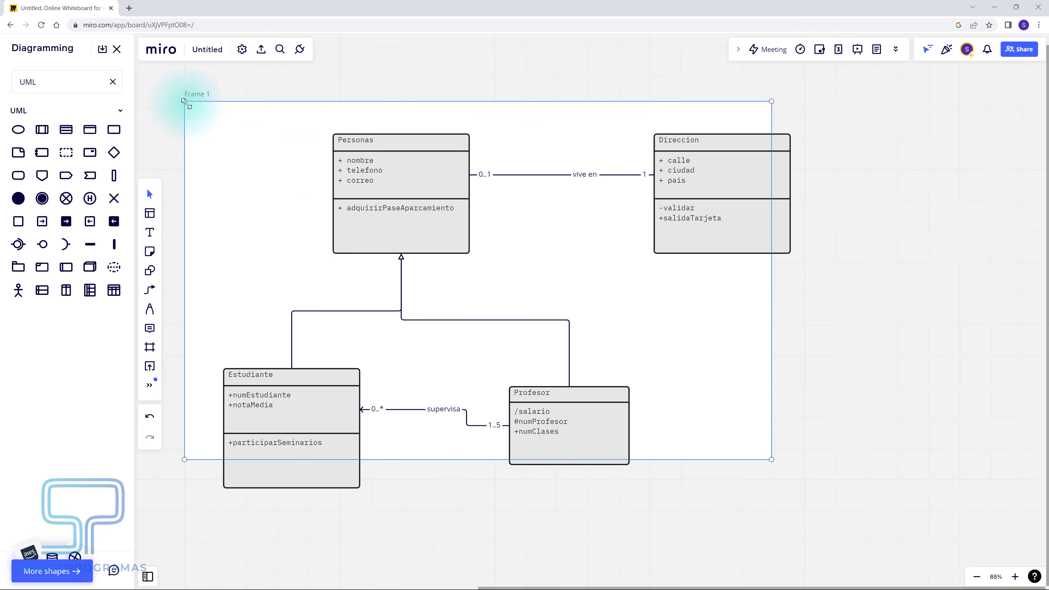
left_click_drag(771, 457, 848, 502)
mouse_move(602, 440)
left_mouse_down()
mouse_move(604, 414)
mouse_move(606, 423)
left_mouse_up()
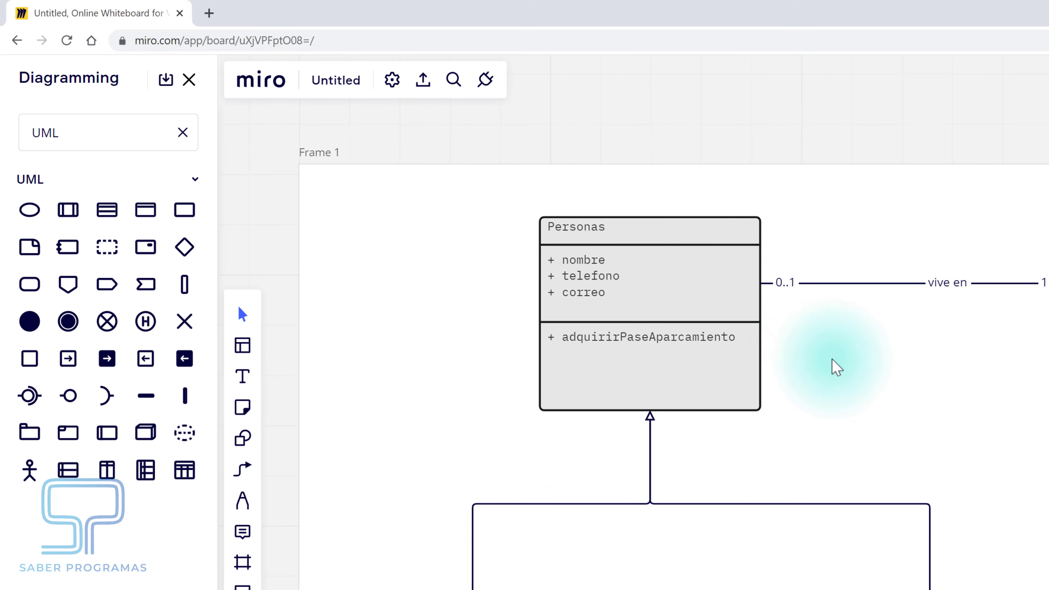
- Export the board as a PDF and open the downloaded Untitled.pdf
left_click(427, 81)
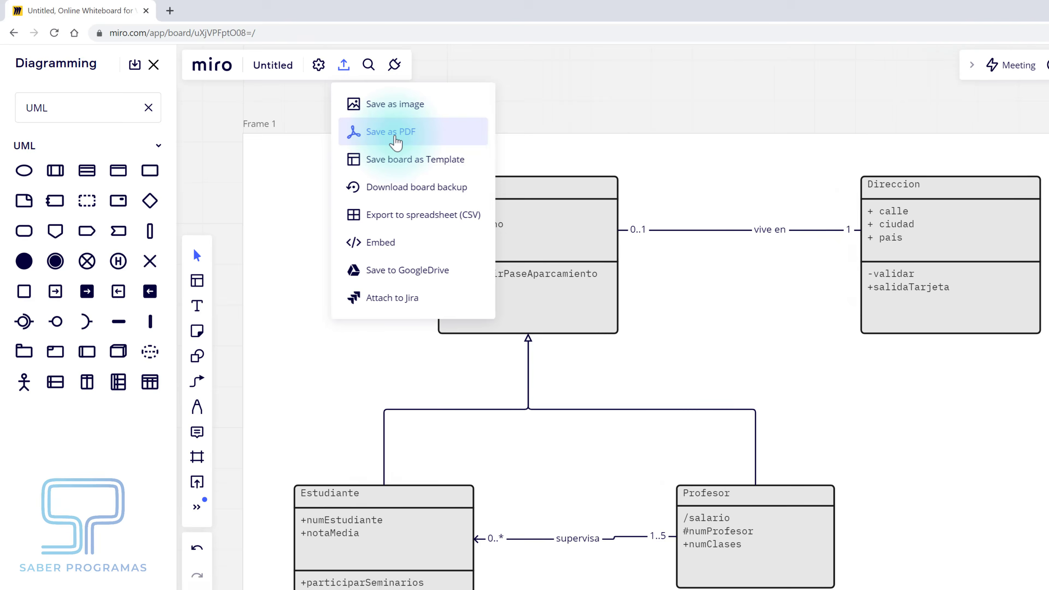
left_click(484, 163)
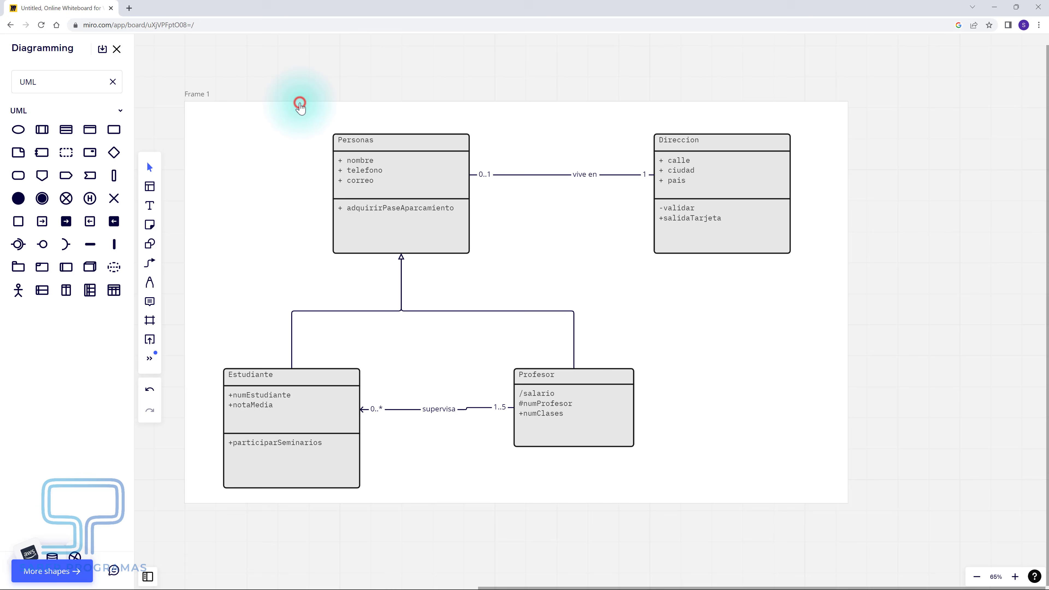
left_click(34, 119)
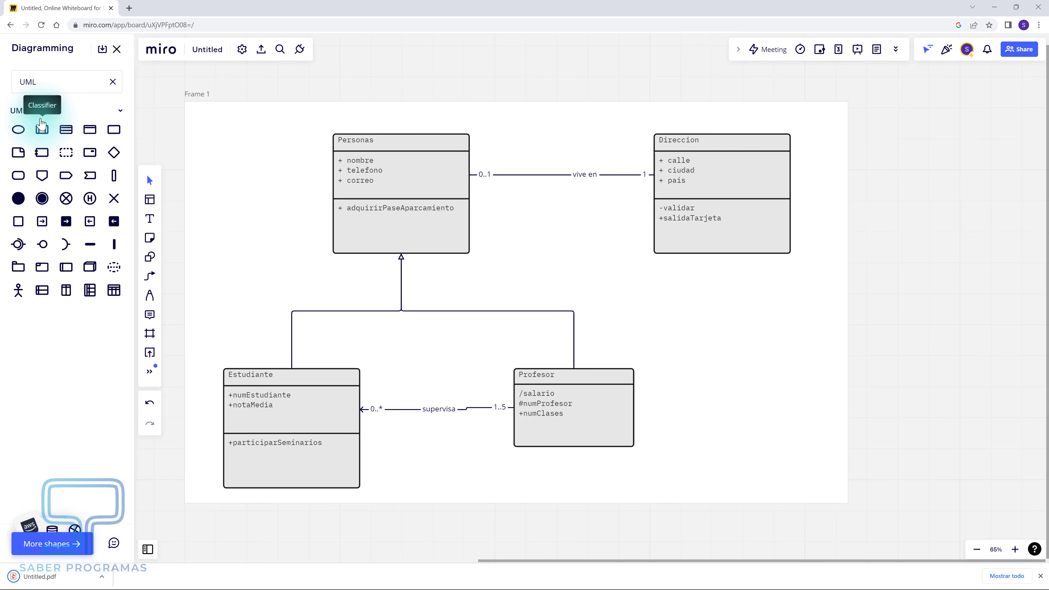
left_click(58, 576)
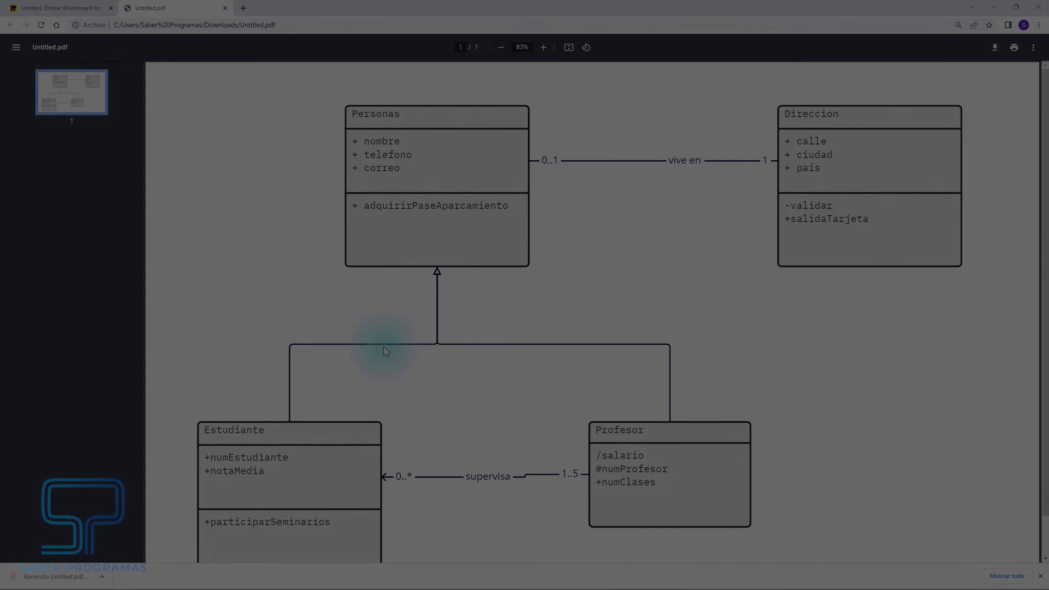